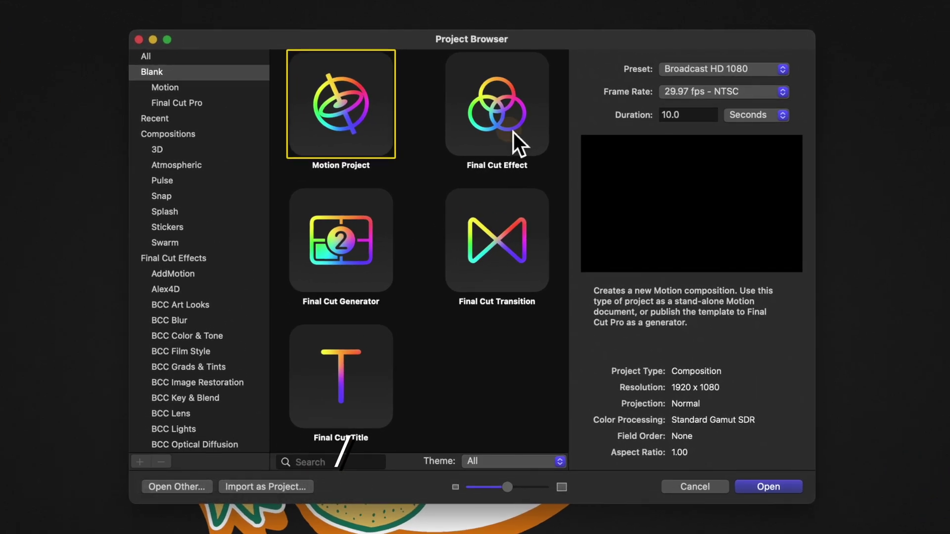
Step: Open a blank Final Cut Effect project at Broadcast HD 1080, 29.97 fps
left_click(503, 151)
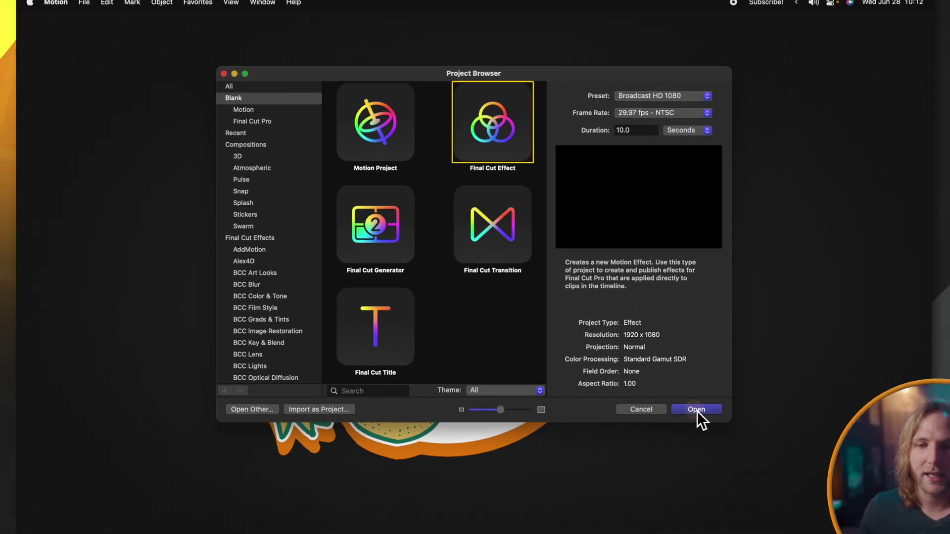
left_click(769, 487)
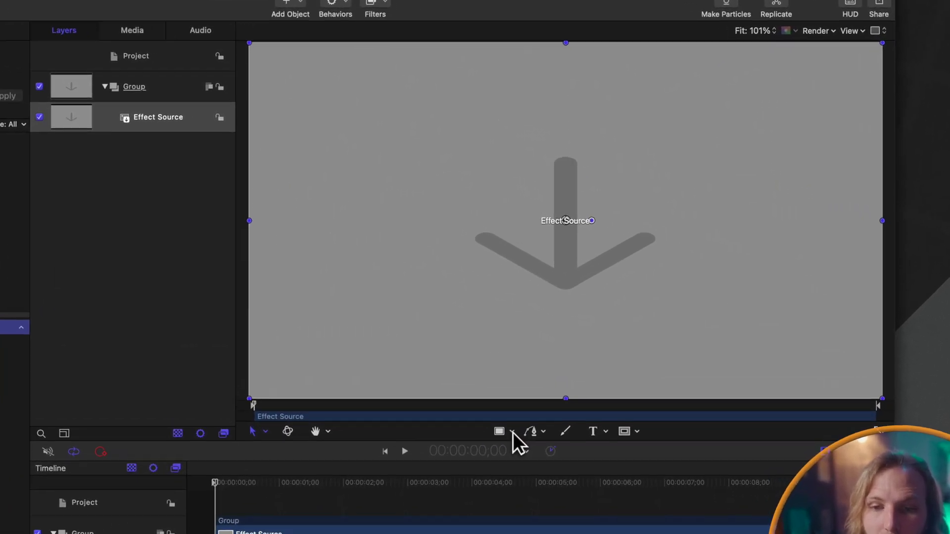
Step: Draw a line across the upper canvas, thin it to width 1, and move its layer above Group
left_click(591, 348)
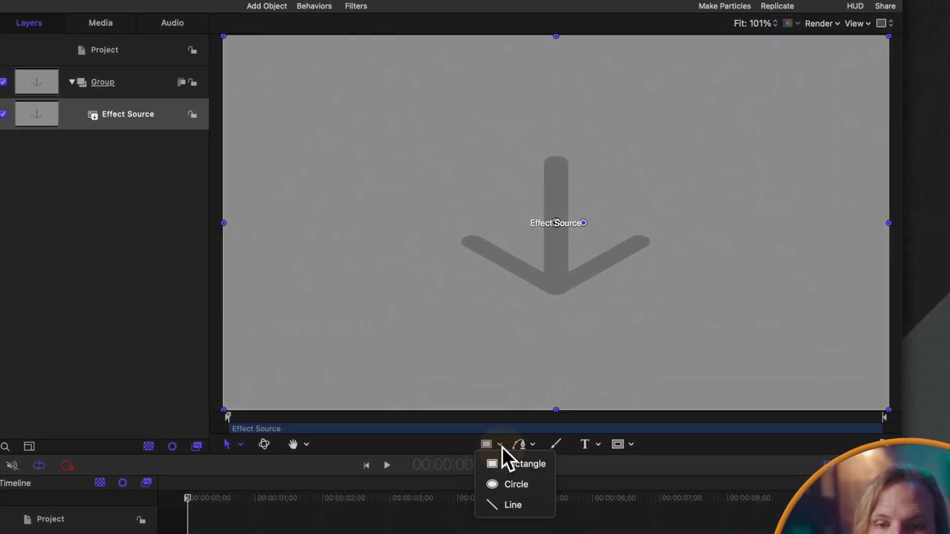
left_click(510, 504)
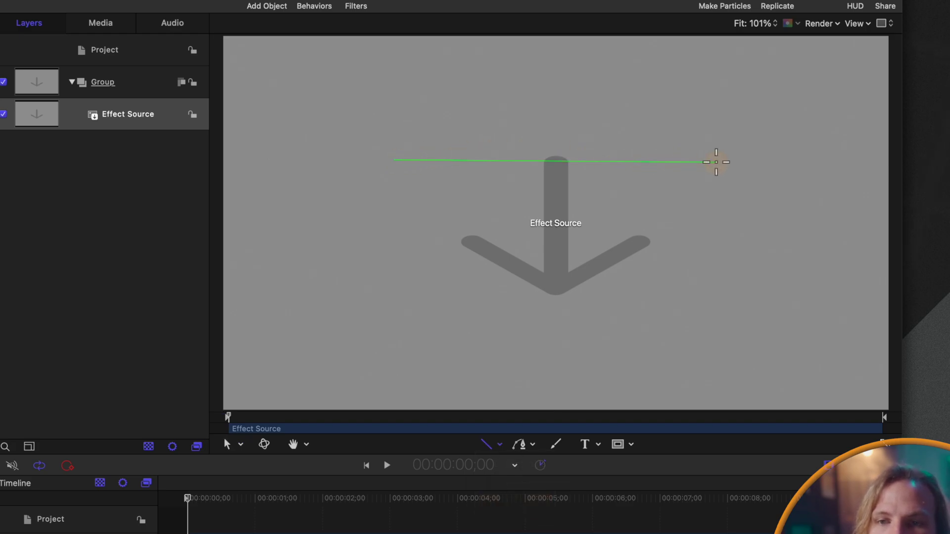
left_click_drag(723, 162, 722, 161)
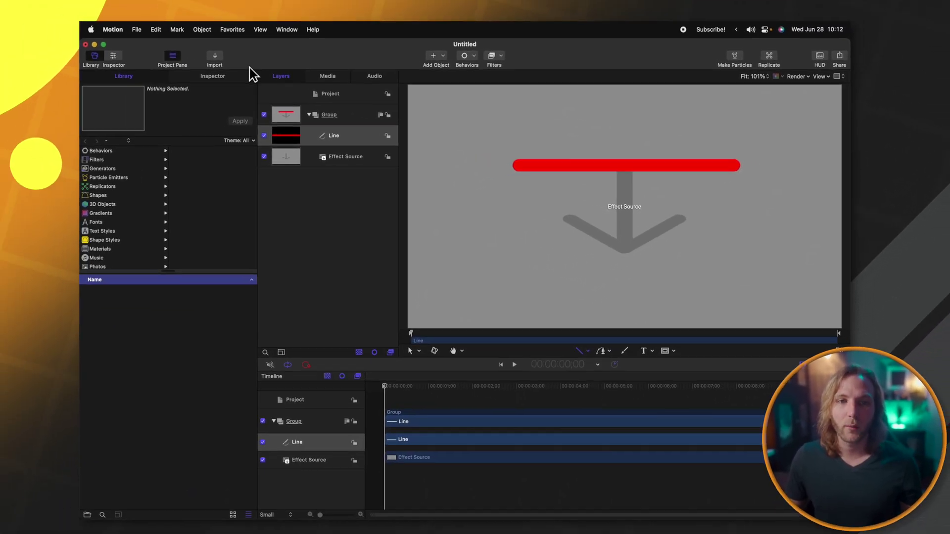
left_click(244, 76)
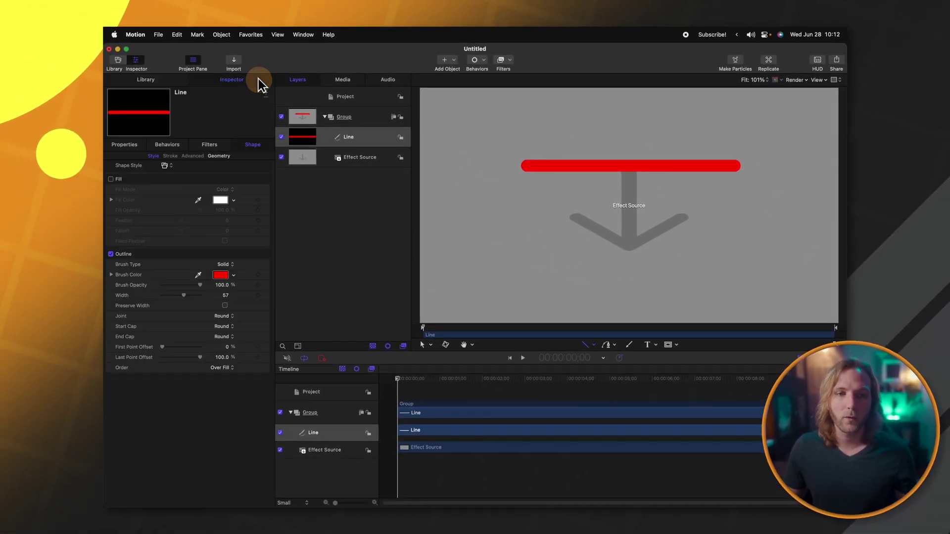
left_click_drag(177, 295, 162, 296)
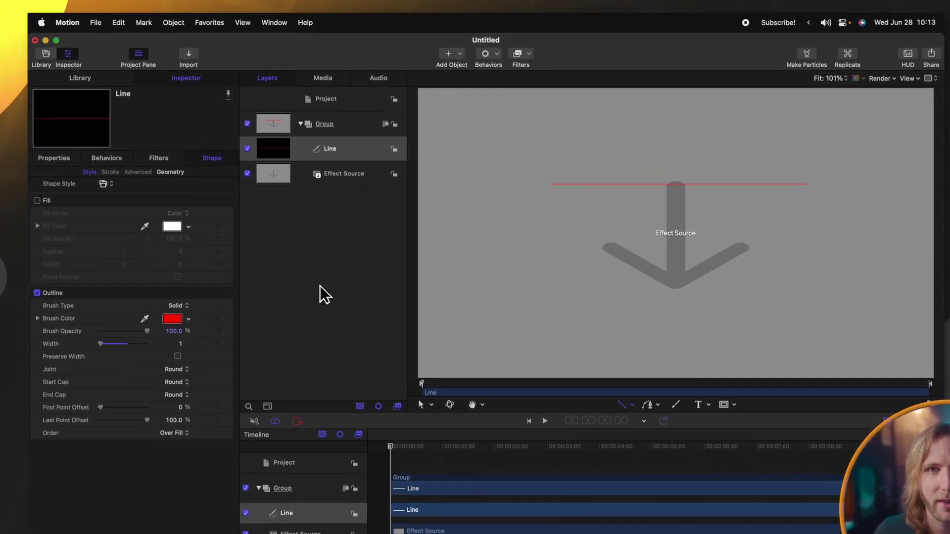
left_click_drag(341, 137, 339, 126)
Step: Put the line in its own group and rename that group Animator
left_click_drag(271, 156, 250, 125)
left_click(279, 139)
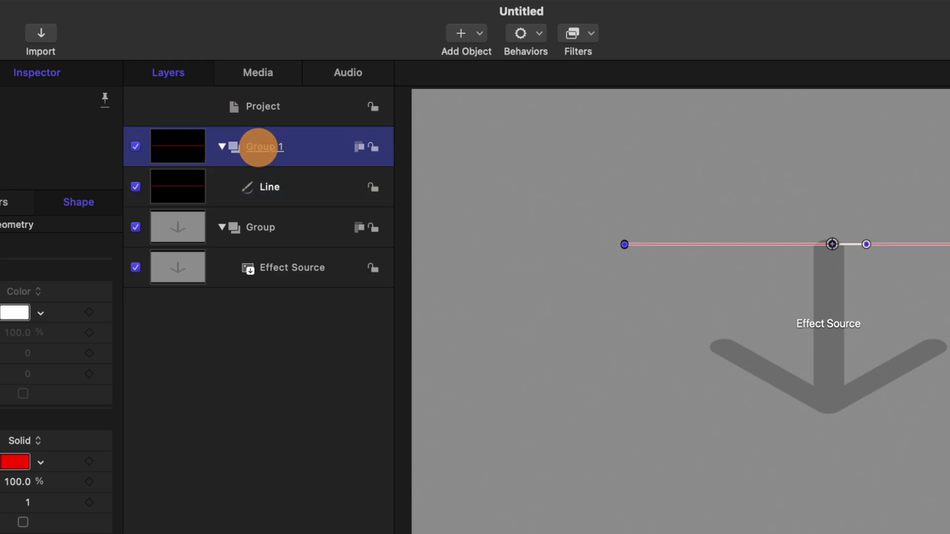
double_click(258, 147)
type("Animator")
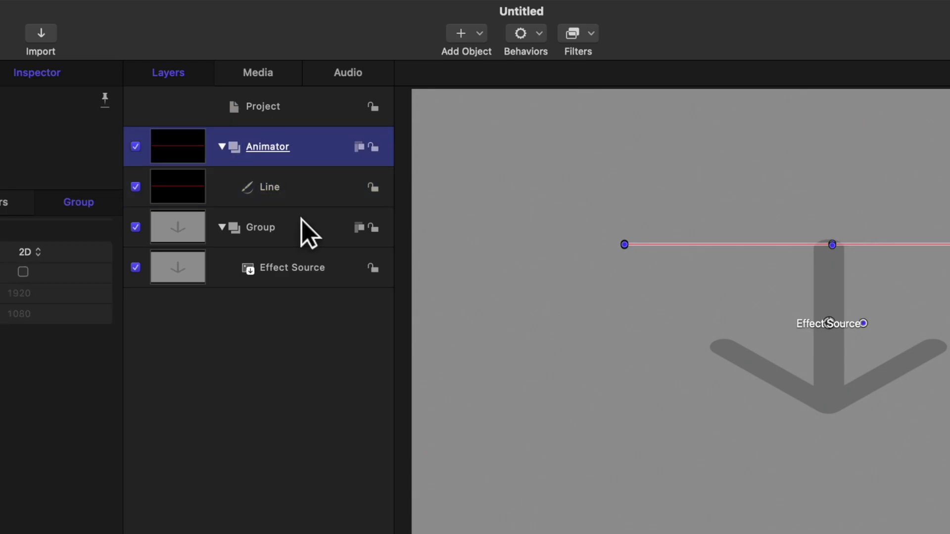
Step: Add a Shape > Track Points behavior to the Line layer
left_click(297, 186)
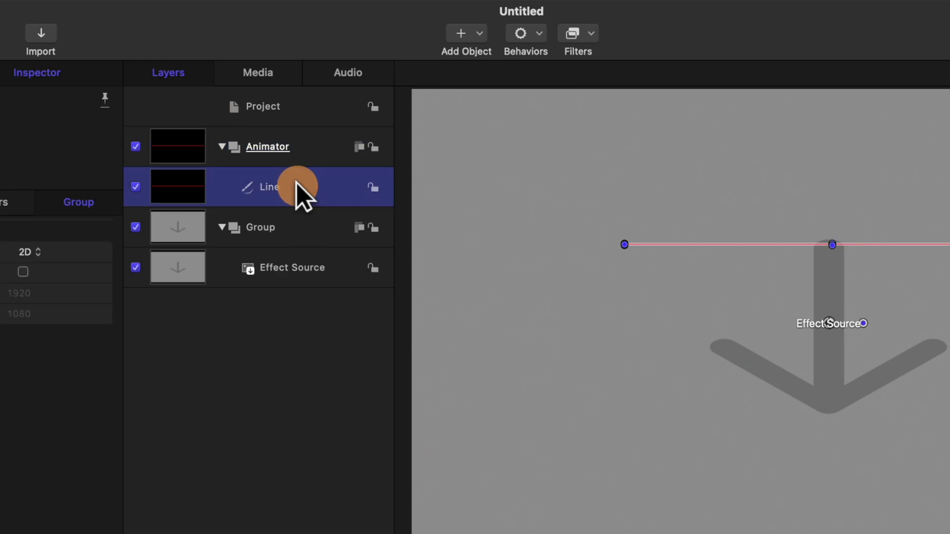
left_click(550, 32)
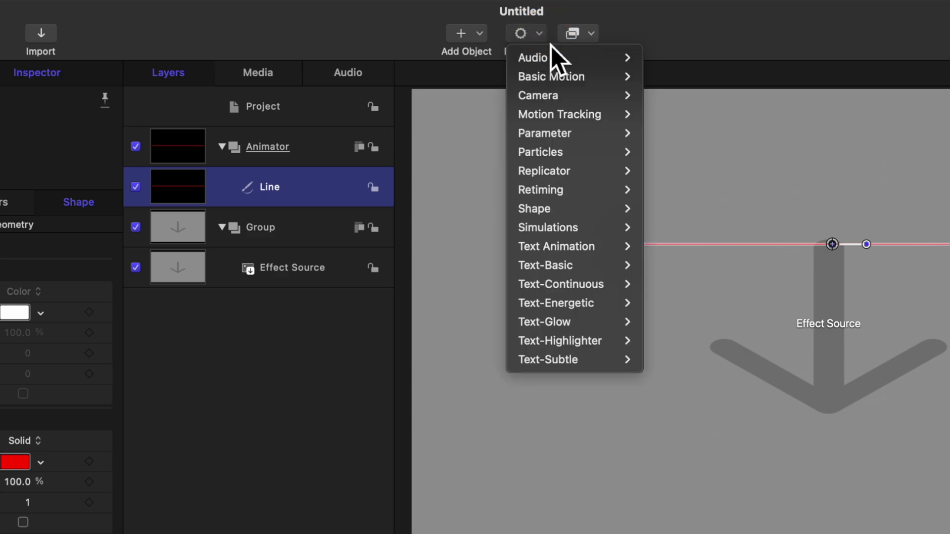
mouse_move(565, 208)
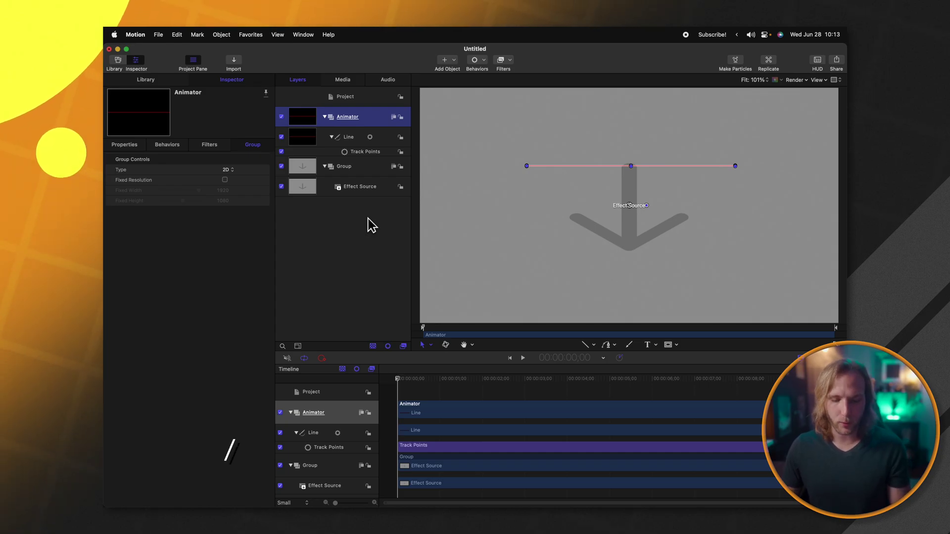
Step: Import Tracker.png from T256 > 04 Assets > Images and place it at the line's left end
key("super+i")
scroll(277, 207, "down", 10)
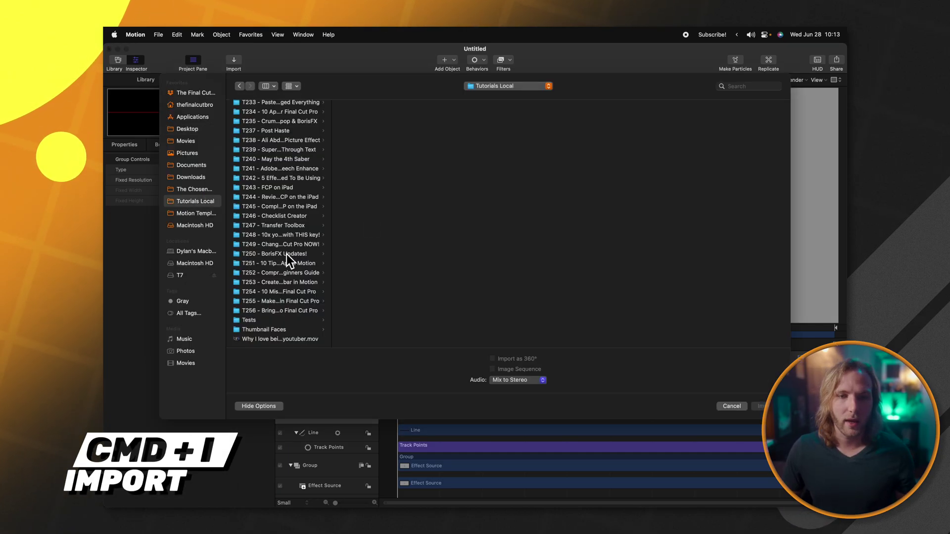
left_click(278, 312)
left_click(360, 135)
left_click(462, 107)
left_click(574, 106)
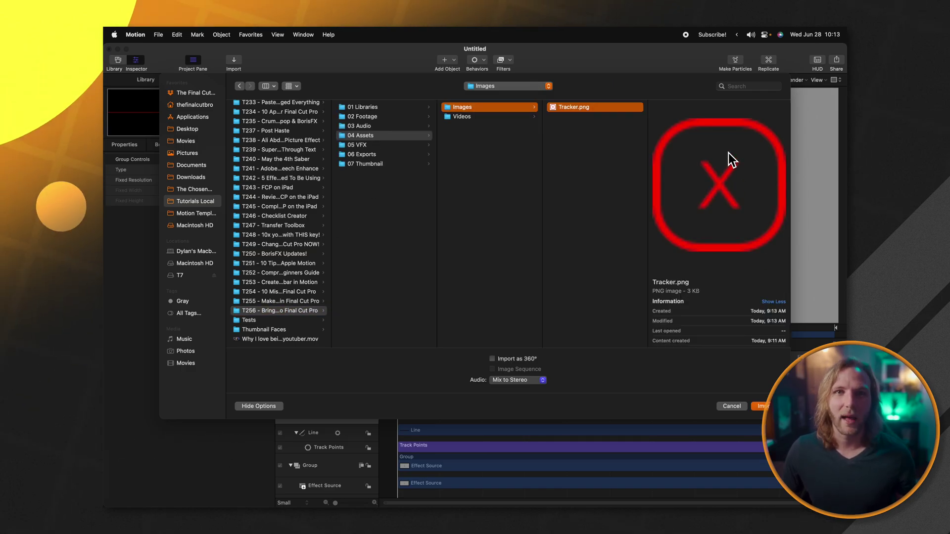
key("Return")
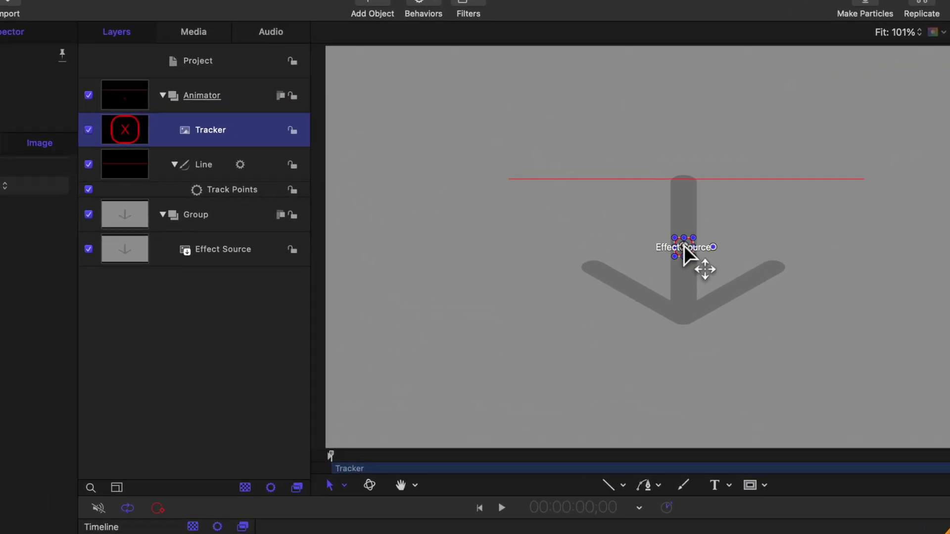
left_click_drag(685, 245, 500, 183)
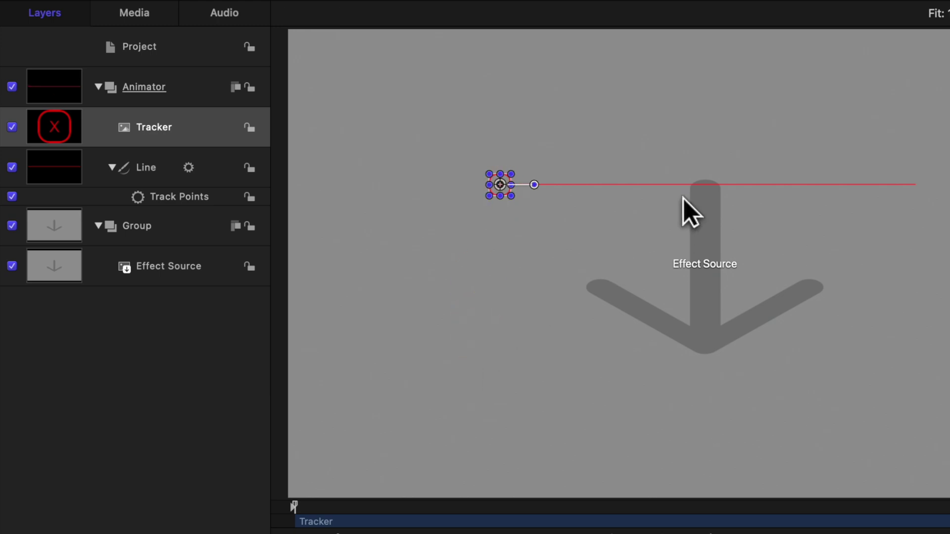
Step: Duplicate the Tracker layer and name the layers Tracker 1 and Tracker 2
left_click_drag(165, 139, 164, 170)
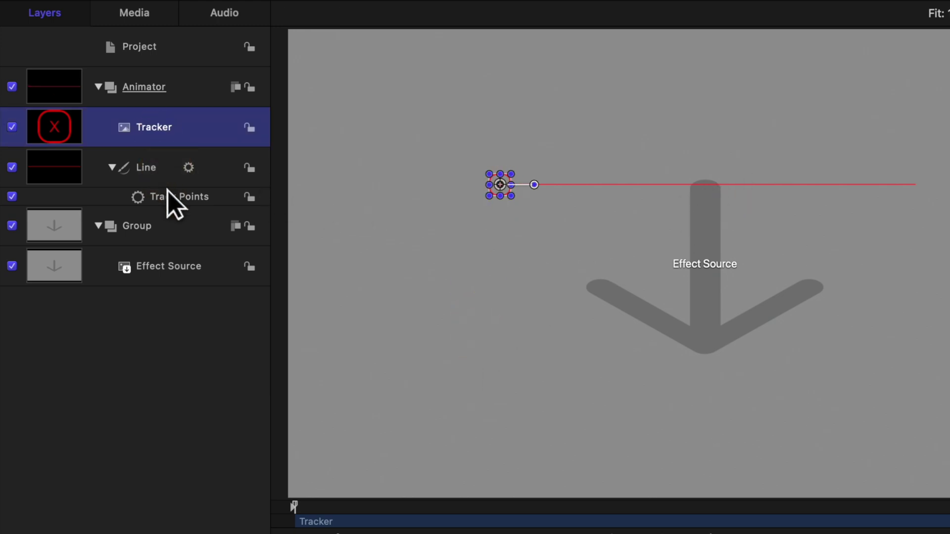
key("super+d")
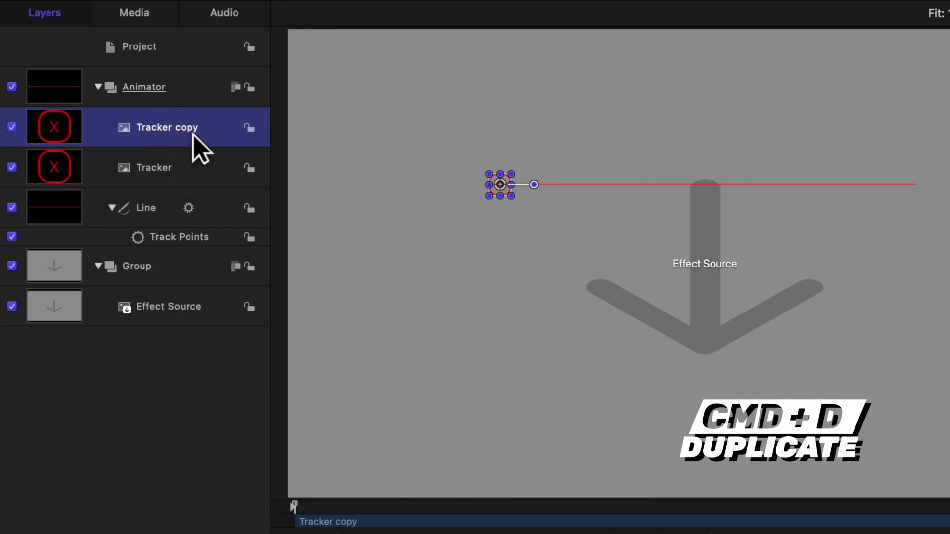
double_click(189, 130)
type("2")
double_click(168, 167)
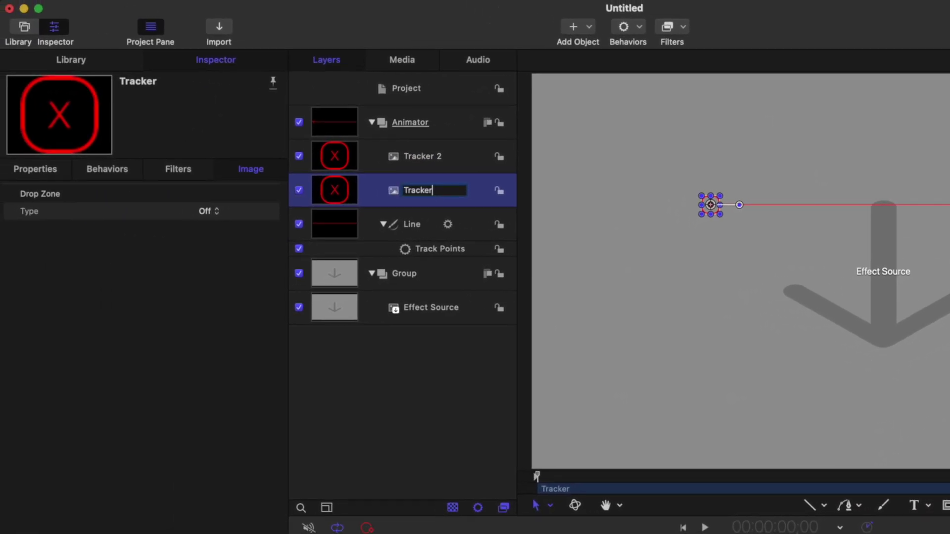
type("1")
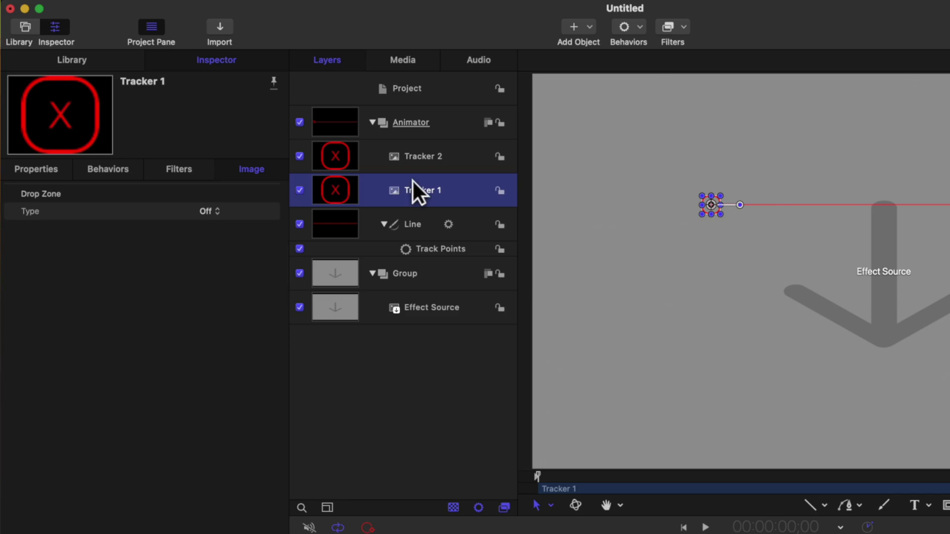
Step: Make Tracker 1 the Track Points source and test it with a temporary move
left_click(426, 248)
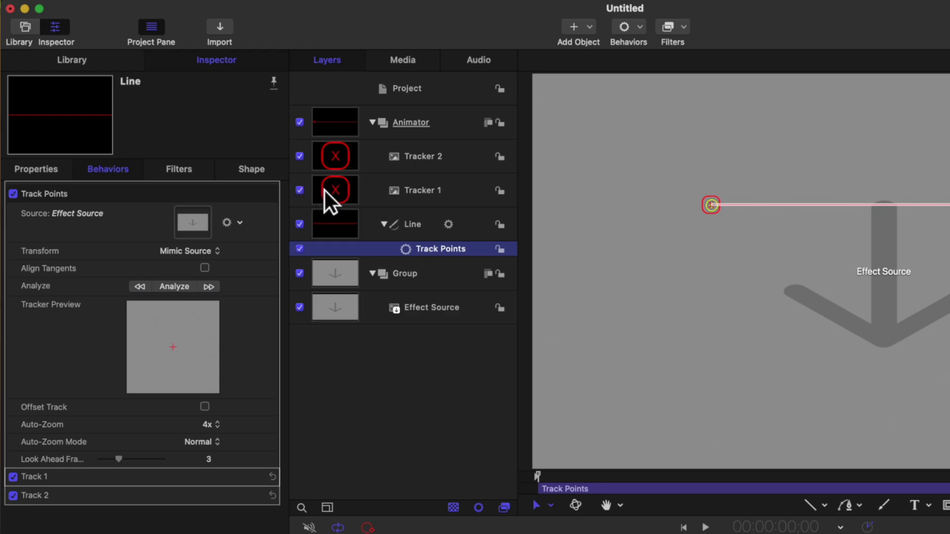
left_click_drag(200, 227, 201, 225)
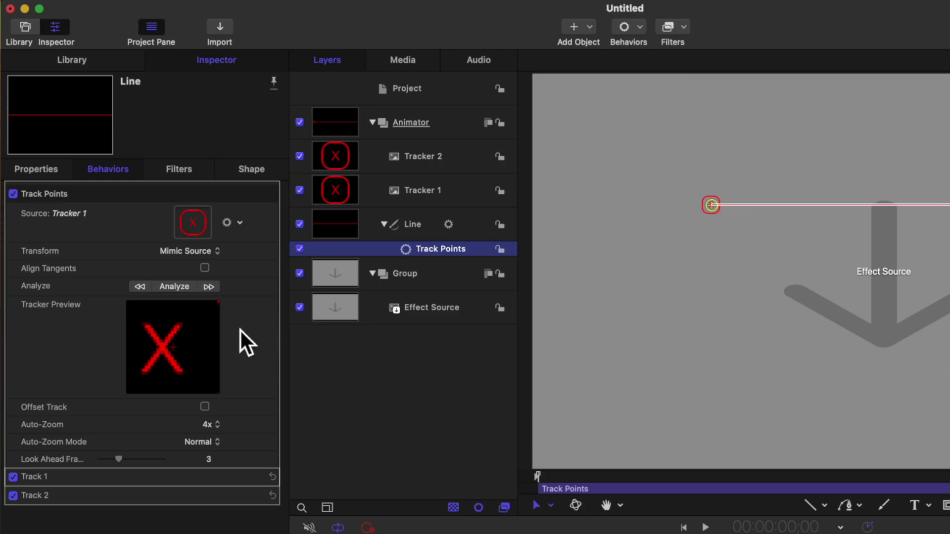
left_click(348, 189)
left_click_drag(710, 203, 711, 286)
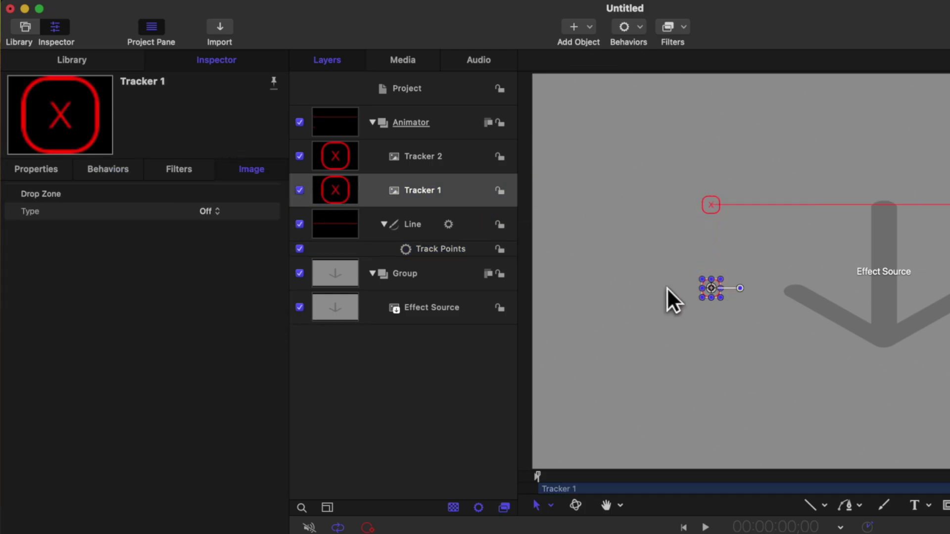
key("super+z")
Step: Set Track Points Transform to Attach to Source and confirm the line follows Tracker 1
left_click(432, 250)
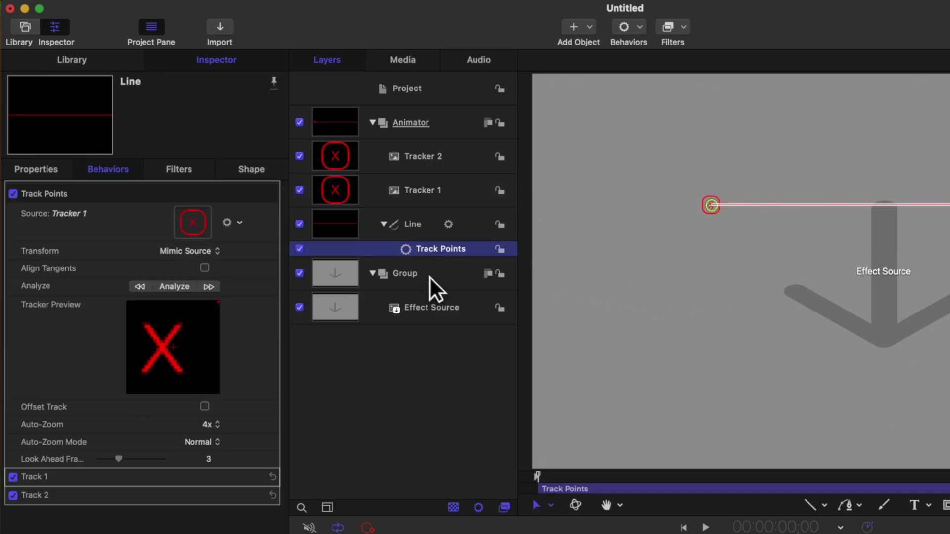
left_click(196, 253)
left_click(205, 237)
left_click(337, 189)
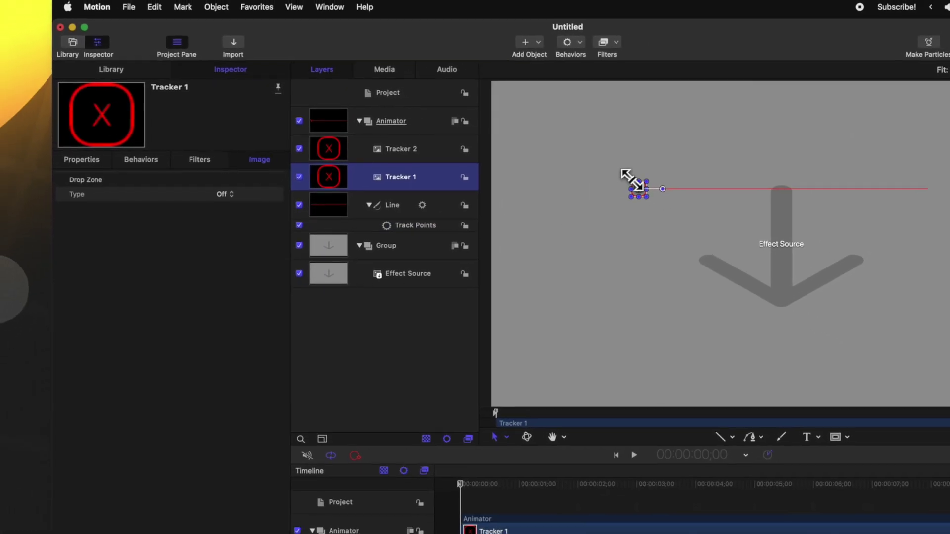
left_click_drag(635, 184, 636, 211)
mouse_move(524, 181)
left_mouse_down()
mouse_move(532, 234)
mouse_move(527, 181)
mouse_move(527, 191)
left_mouse_up()
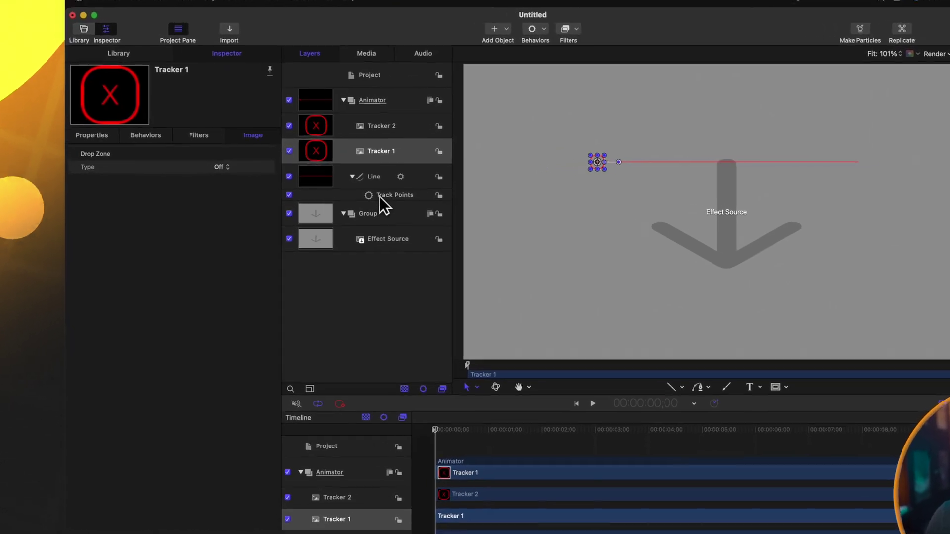
Step: Move Tracker 1 down and Tracker 2 to the line's right end
left_click(370, 192)
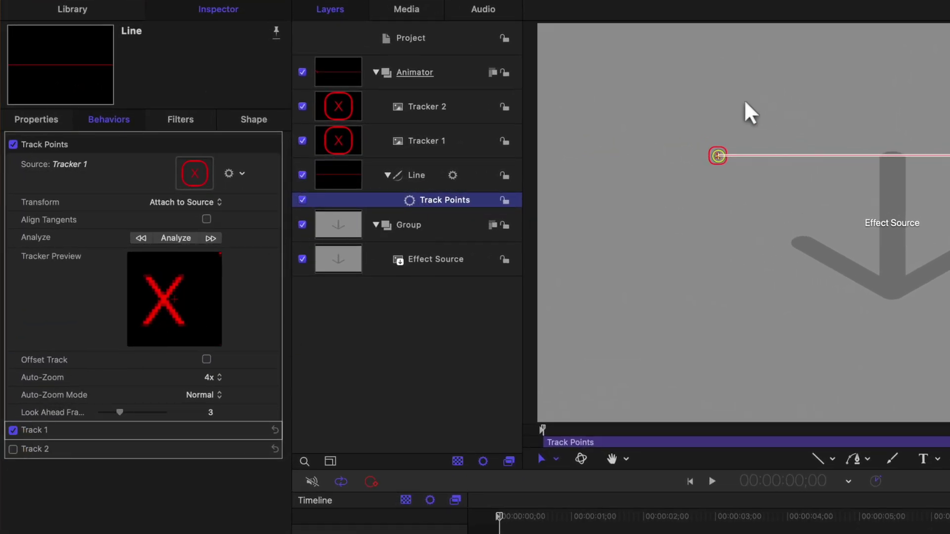
left_click(420, 141)
left_click_drag(709, 150, 716, 192)
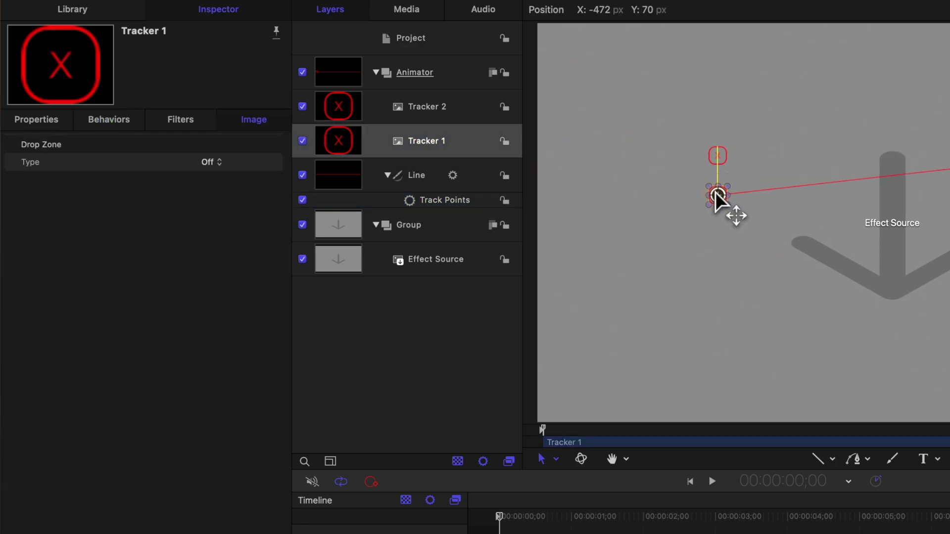
left_click(340, 116)
left_click_drag(725, 156, 949, 158)
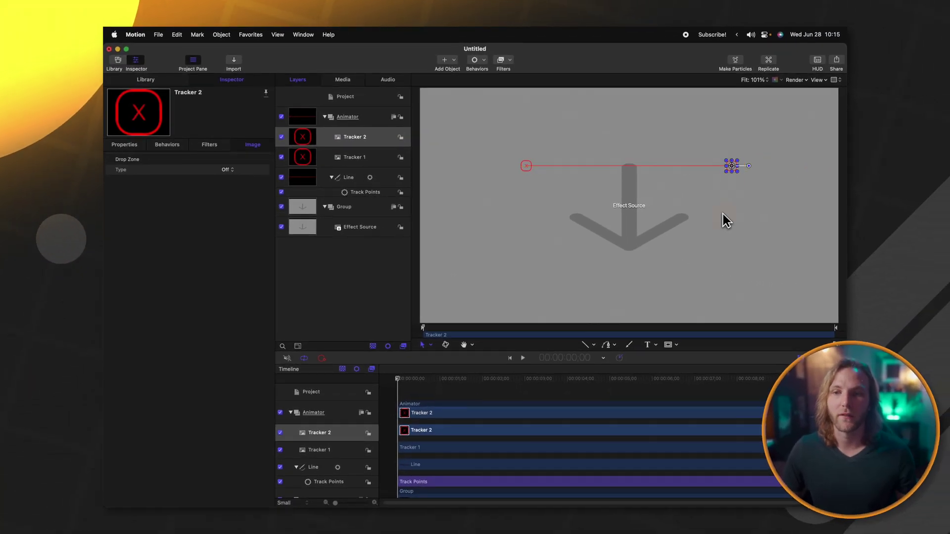
Step: Duplicate Track Points, set the copy's source to Tracker 2, and test-move Tracker 2
left_click(364, 192)
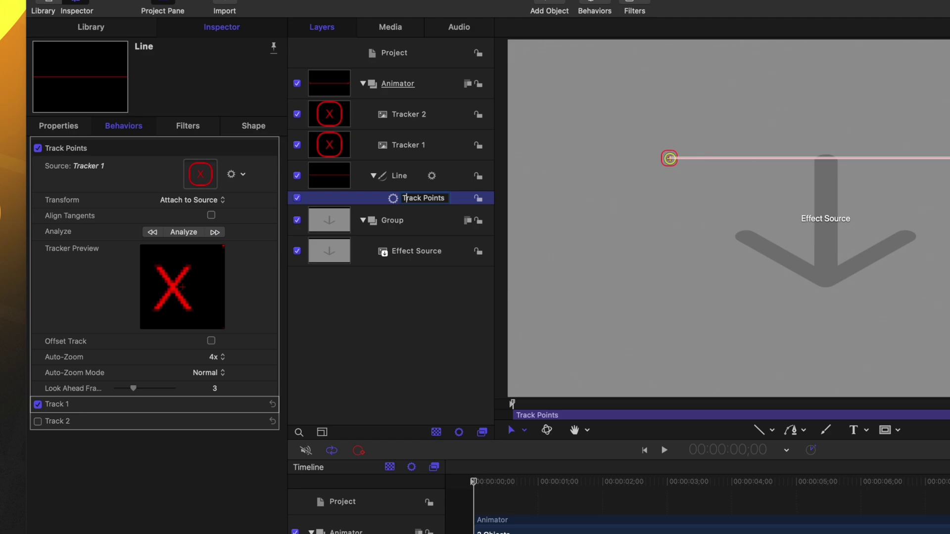
double_click(361, 192)
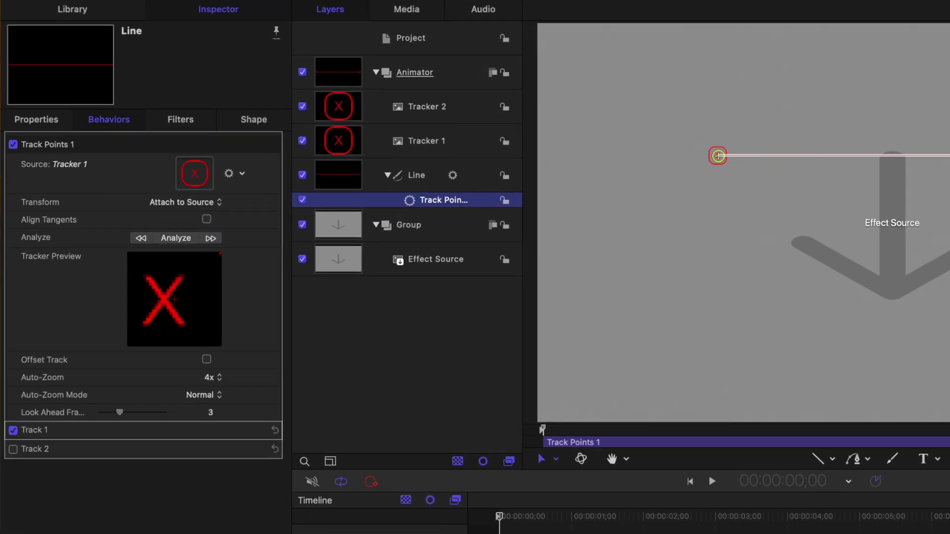
key("super+d")
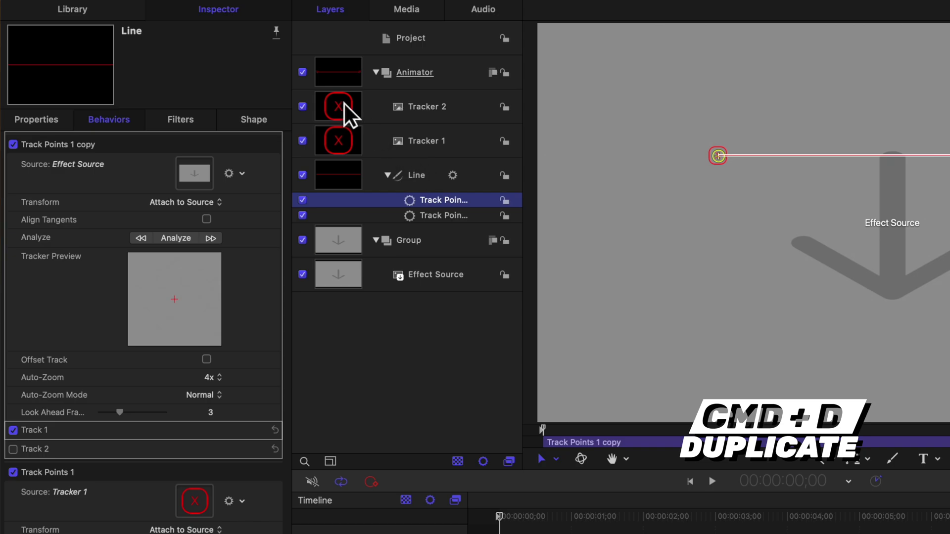
left_click_drag(345, 103, 195, 174)
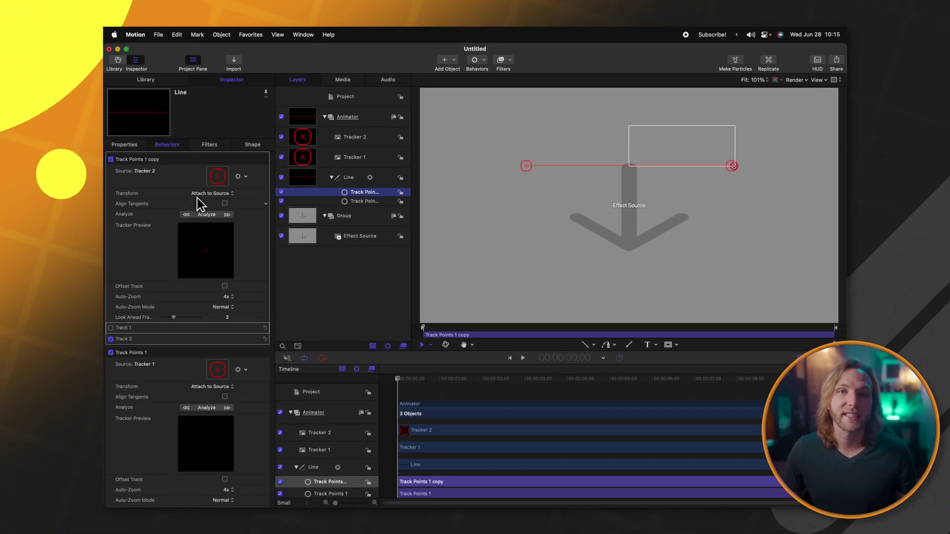
left_click(299, 141)
left_click_drag(734, 175, 735, 198)
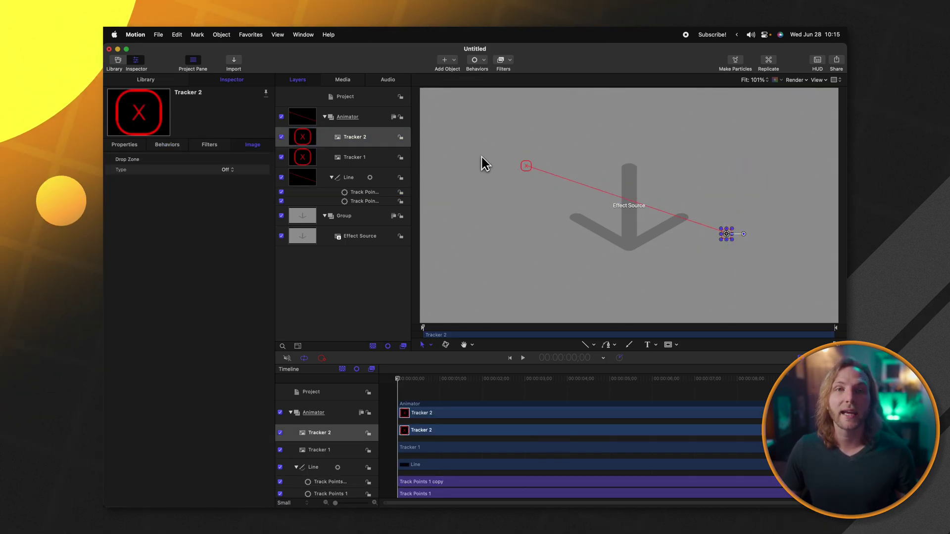
key("super+z")
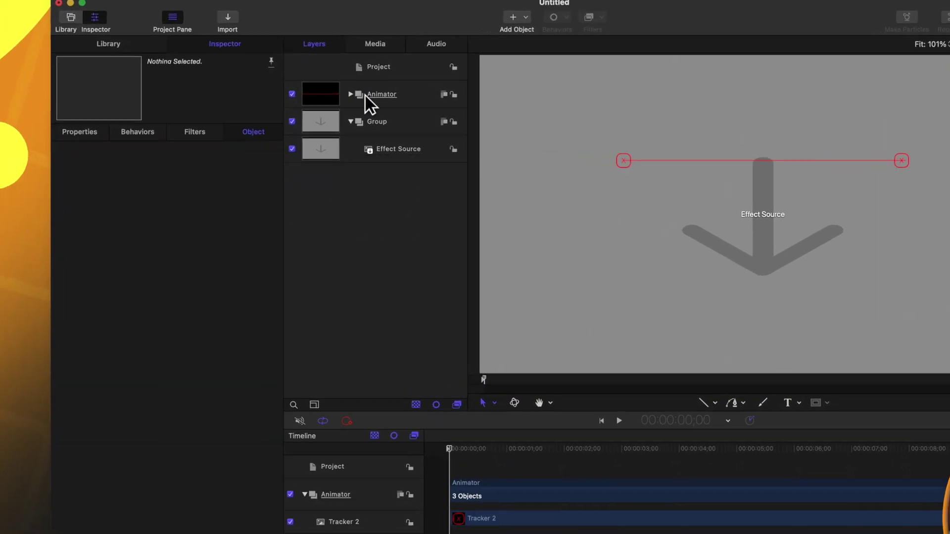
Step: Create a group named OSC holding a hidden Color Solid from Library > Generators
right_click(401, 183)
left_click(414, 192)
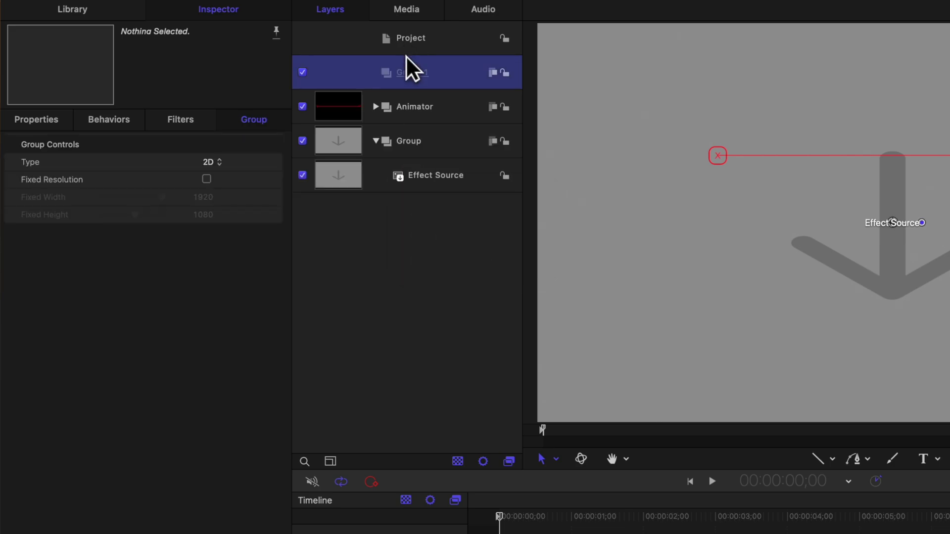
left_click(406, 70)
left_click(81, 10)
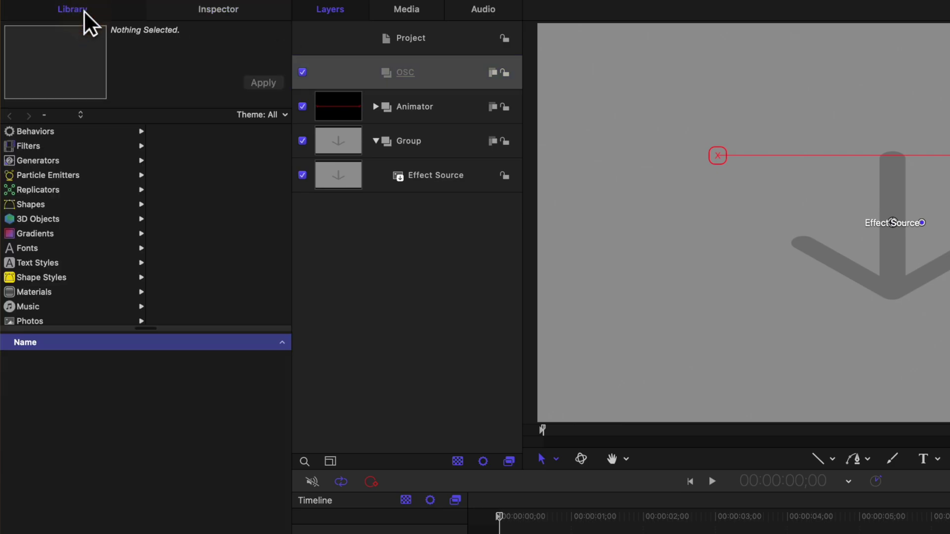
left_click(31, 162)
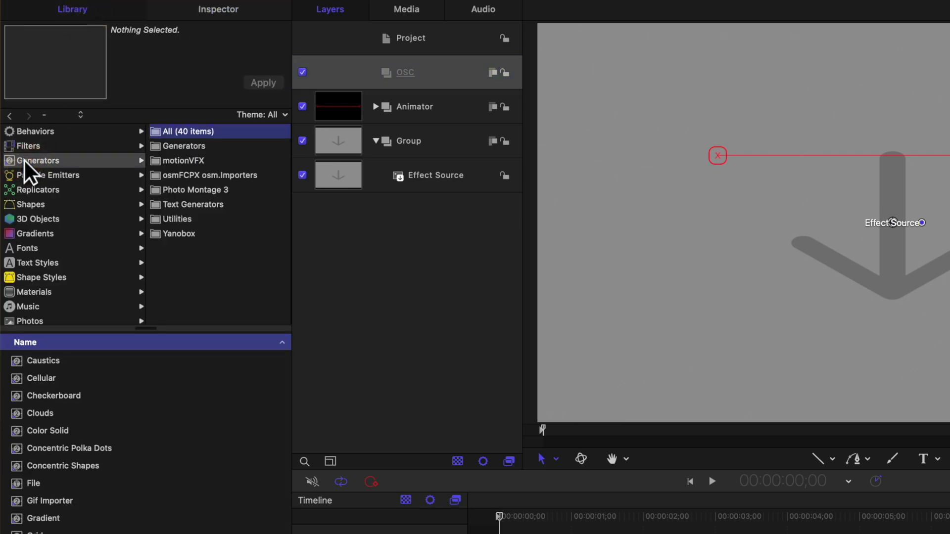
left_click_drag(50, 423, 393, 70)
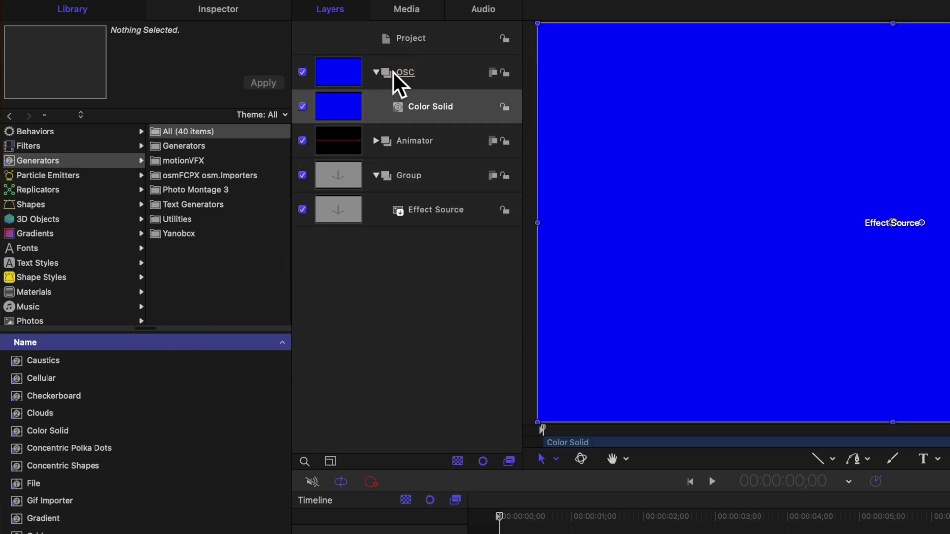
left_click(302, 107)
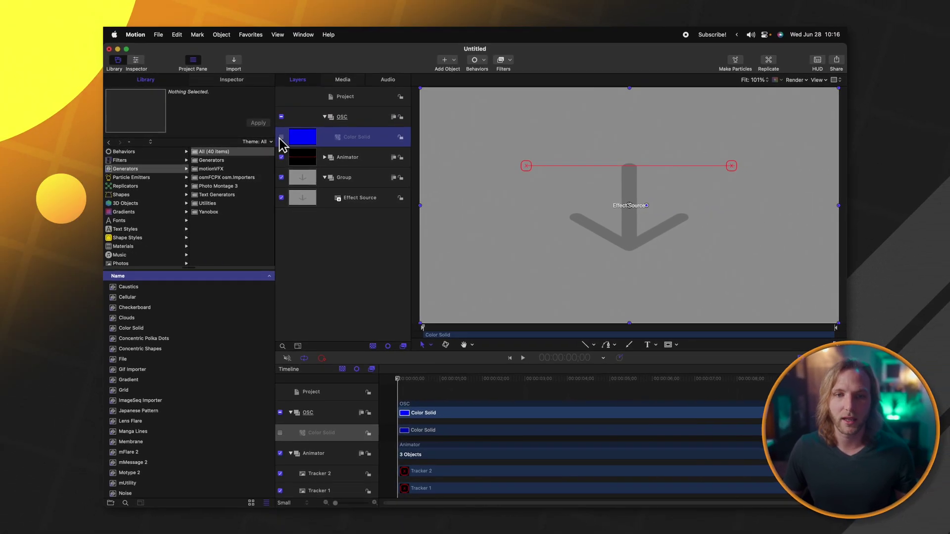
Step: Add a Gradient Blur filter to the Color Solid and place its two points along the line
left_click(505, 59)
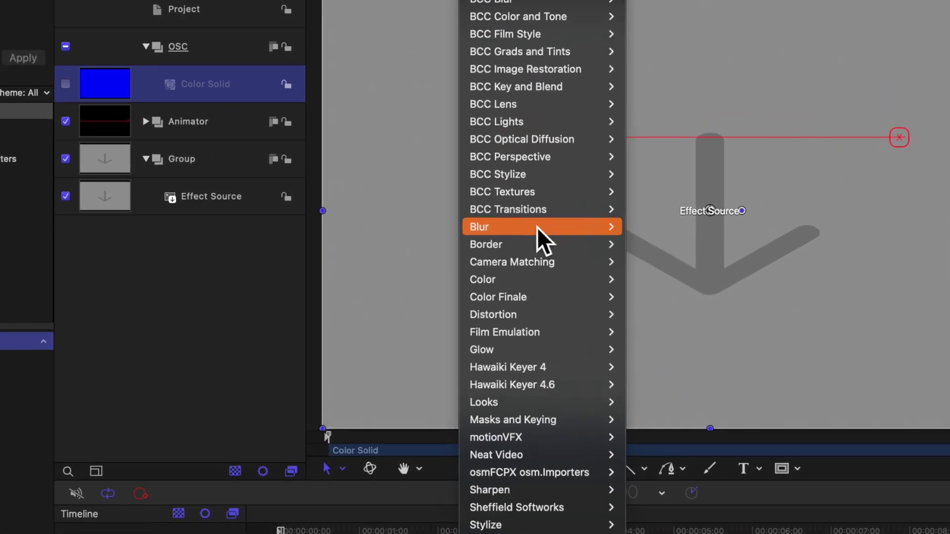
mouse_move(533, 217)
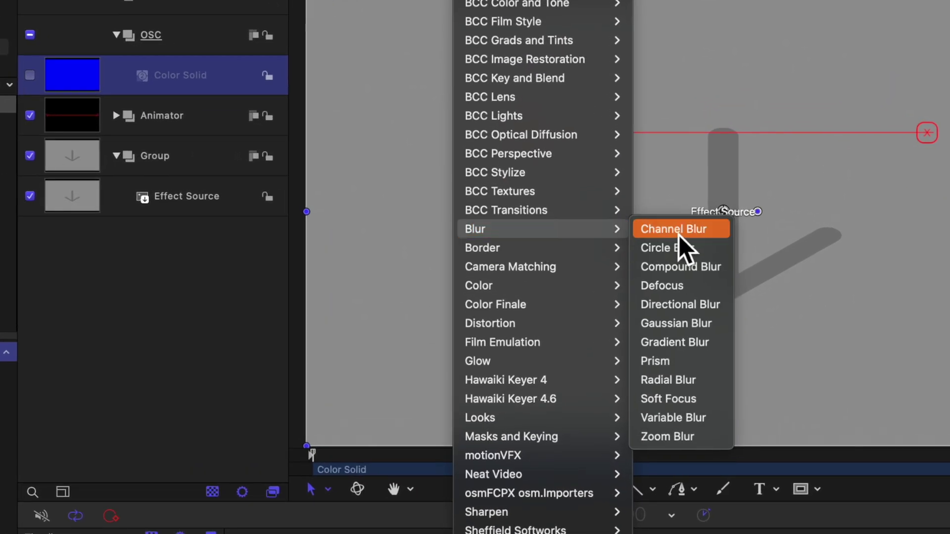
left_click(707, 342)
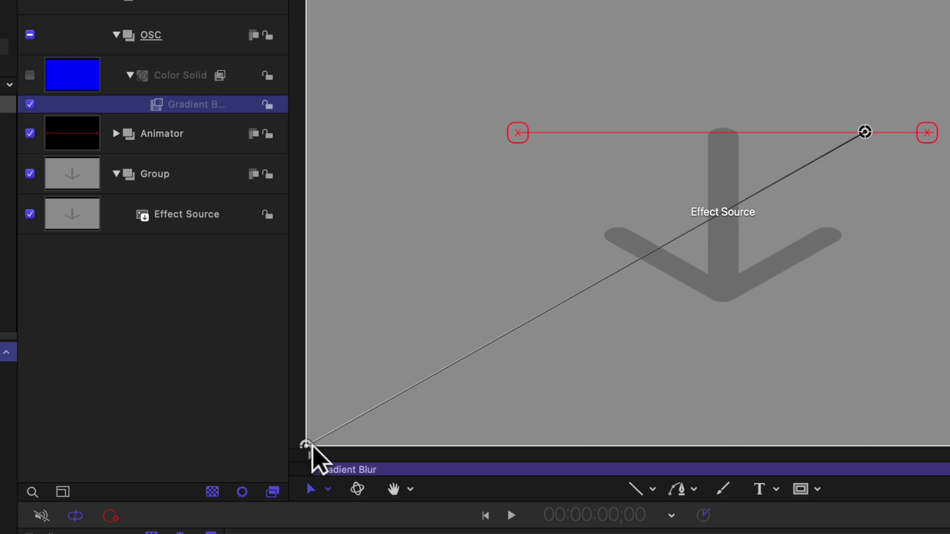
left_click_drag(309, 445, 501, 179)
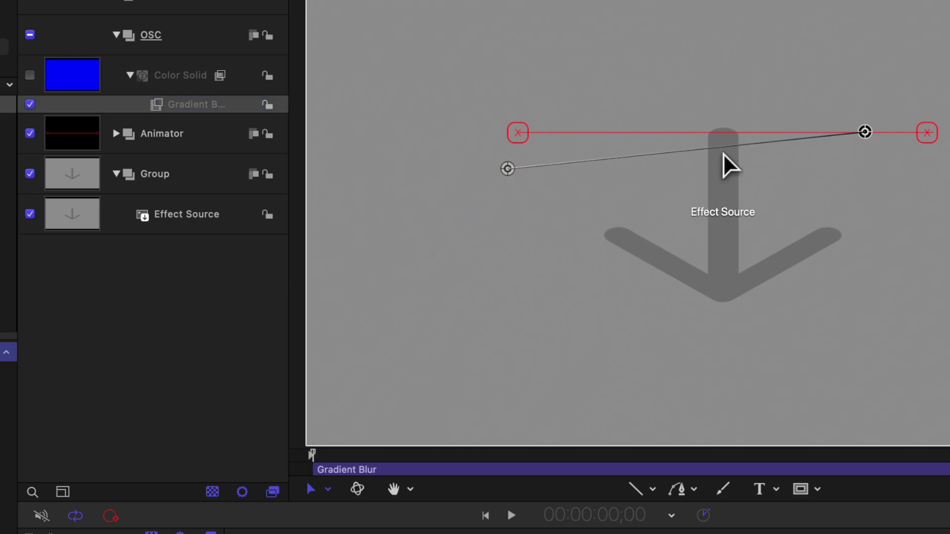
left_click_drag(861, 130, 928, 207)
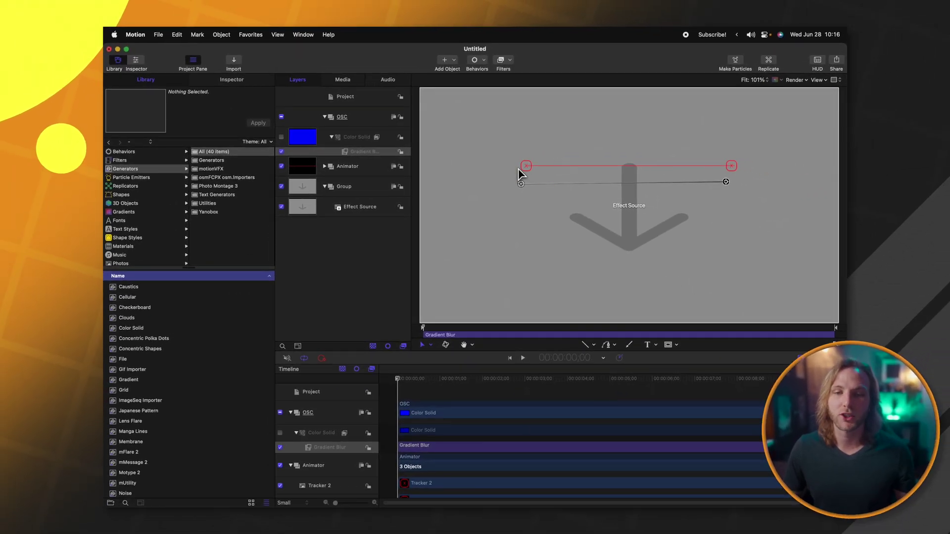
Step: Select Tracker 1 and split its Position into separate X, Y and Z
left_click(325, 167)
left_click(342, 207)
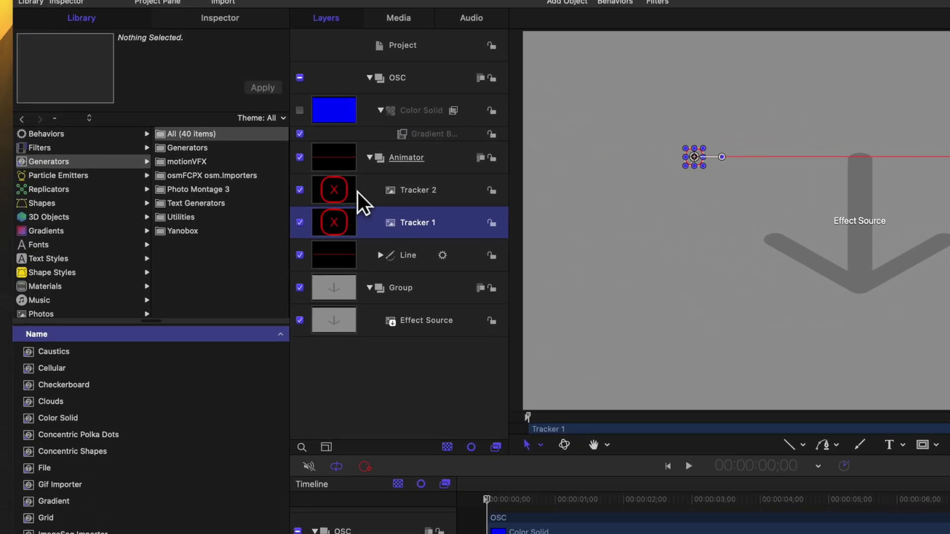
left_click(220, 18)
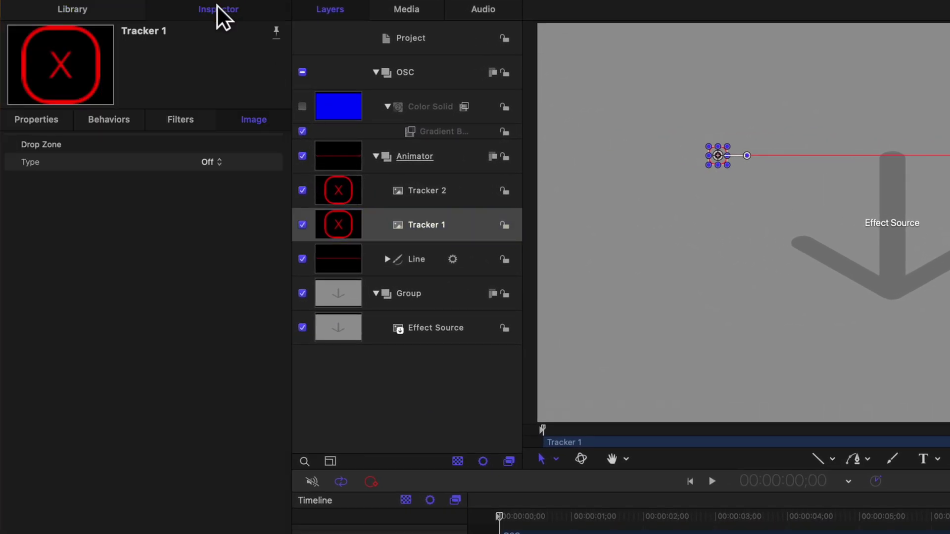
left_click(29, 120)
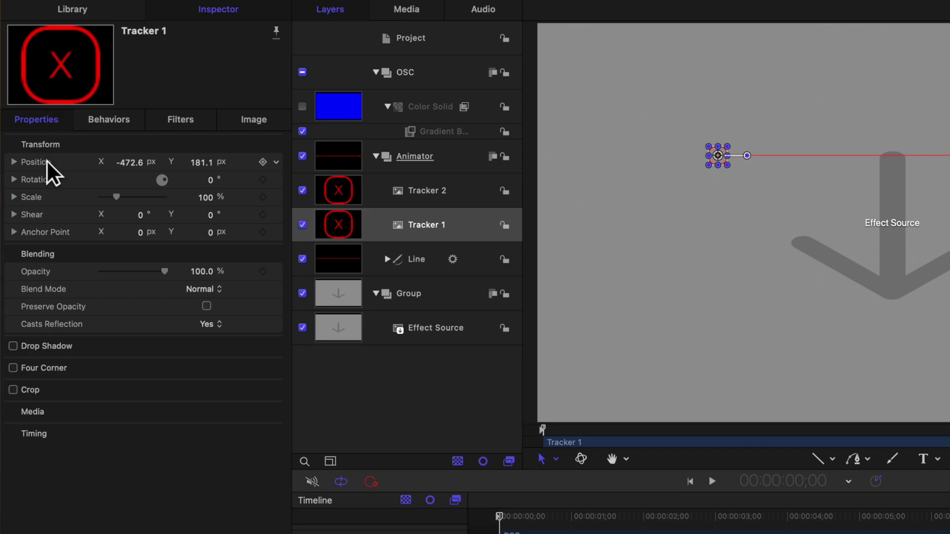
left_click(14, 162)
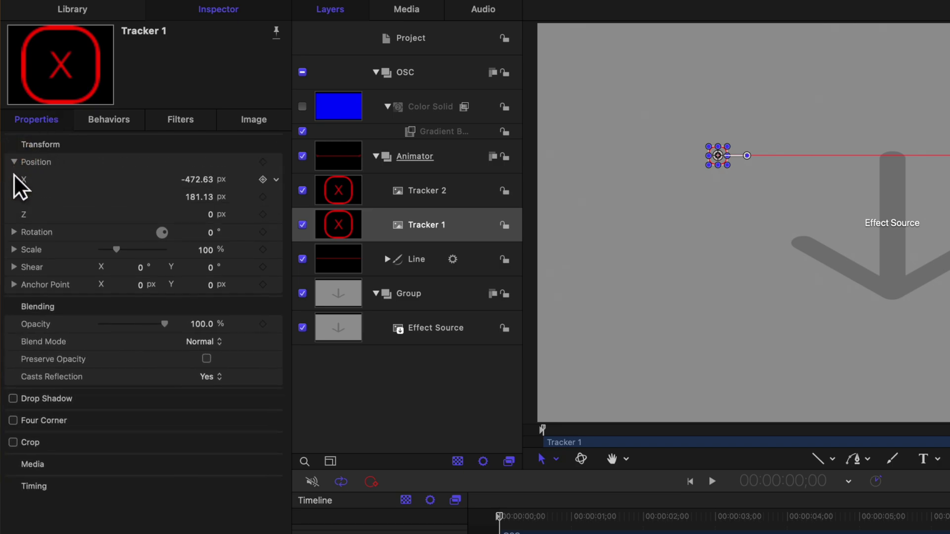
Step: Add a Link behavior to Position X sourcing Color Solid's Gradient Blur Point 1.X
left_click(277, 181)
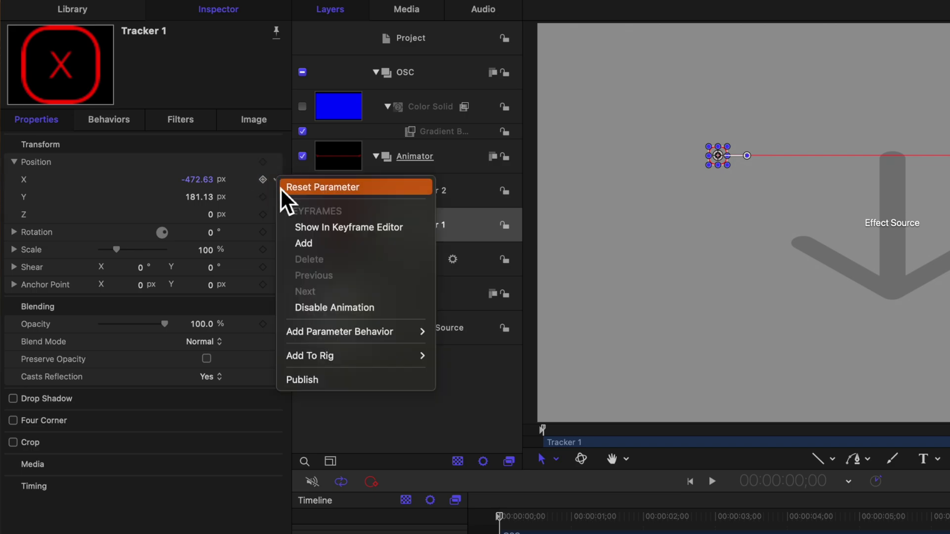
mouse_move(343, 341)
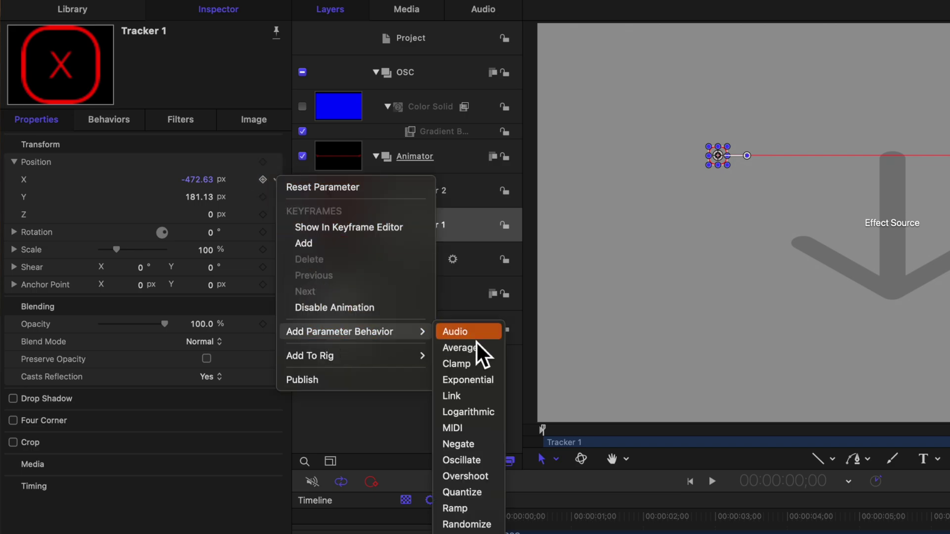
left_click(471, 401)
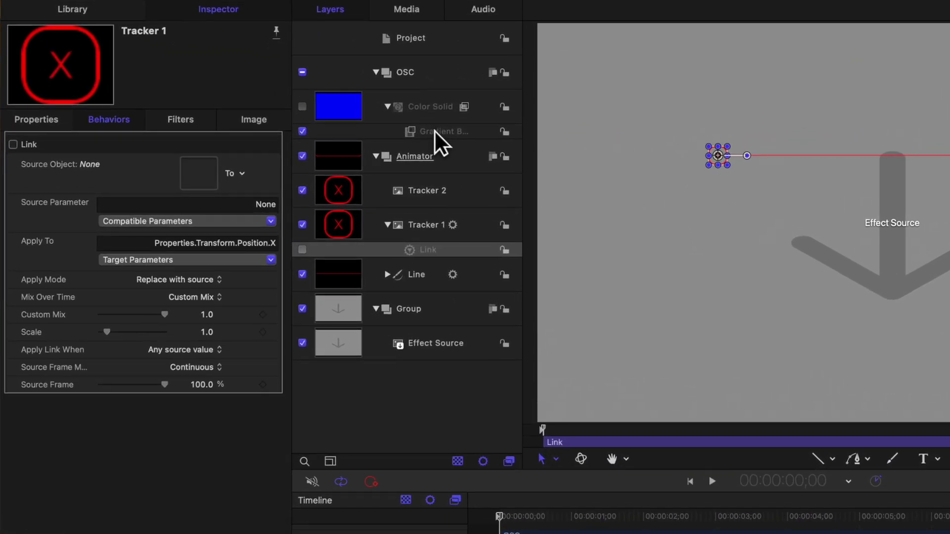
left_click_drag(323, 106, 325, 113)
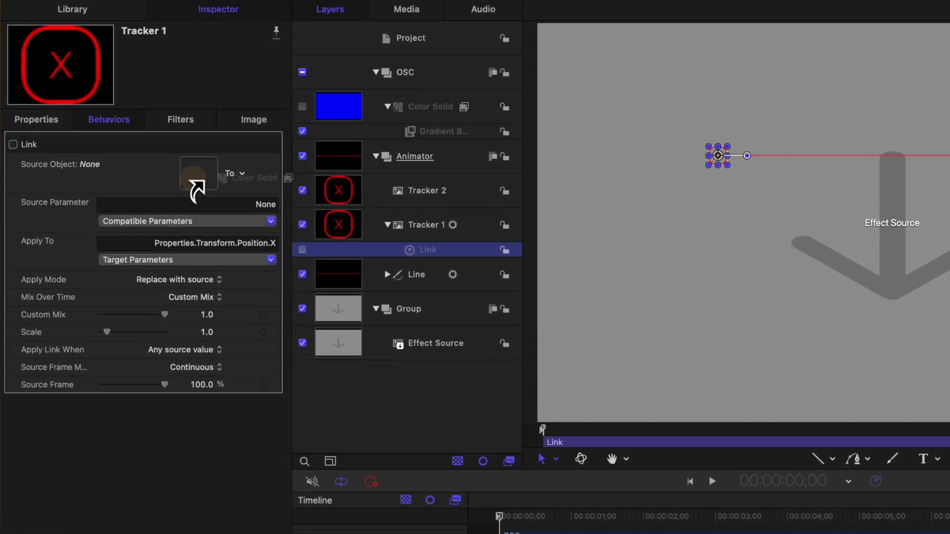
left_click_drag(195, 184, 199, 182)
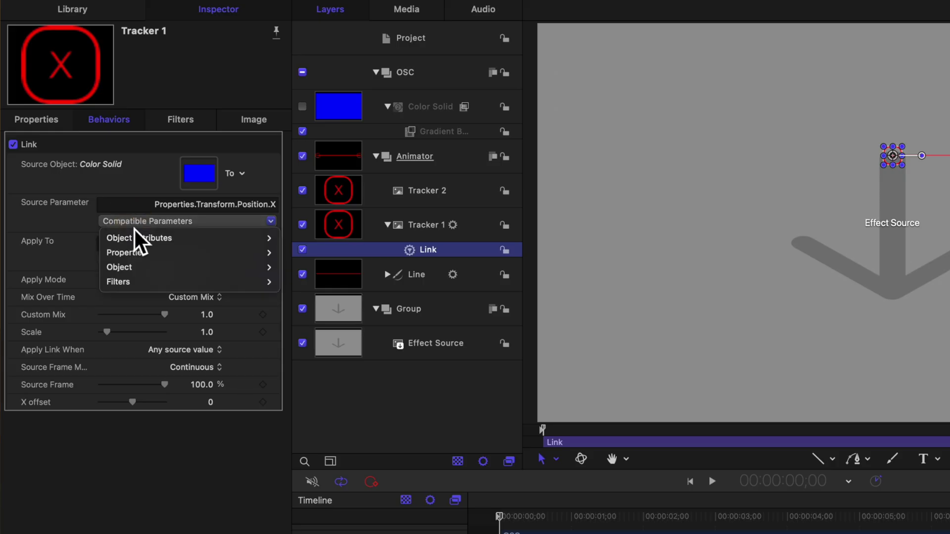
mouse_move(194, 280)
mouse_move(299, 283)
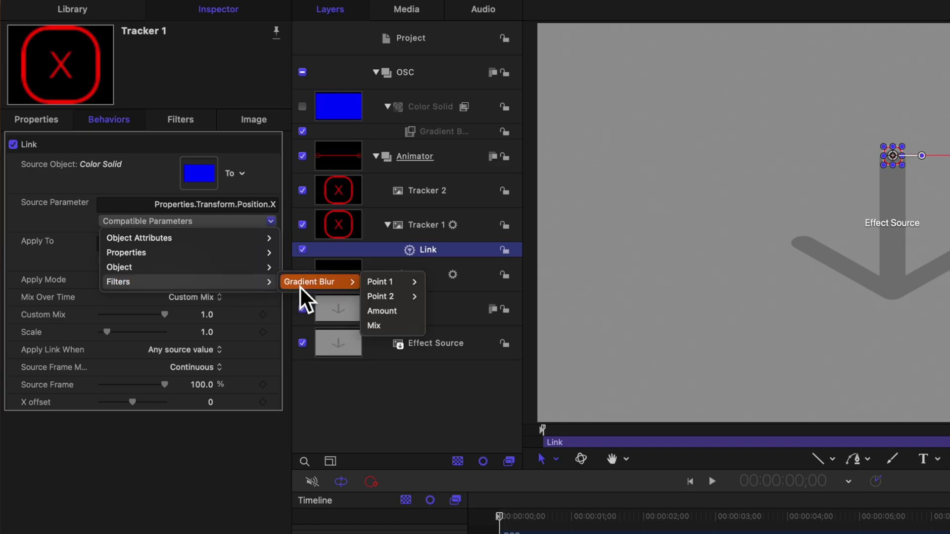
mouse_move(371, 283)
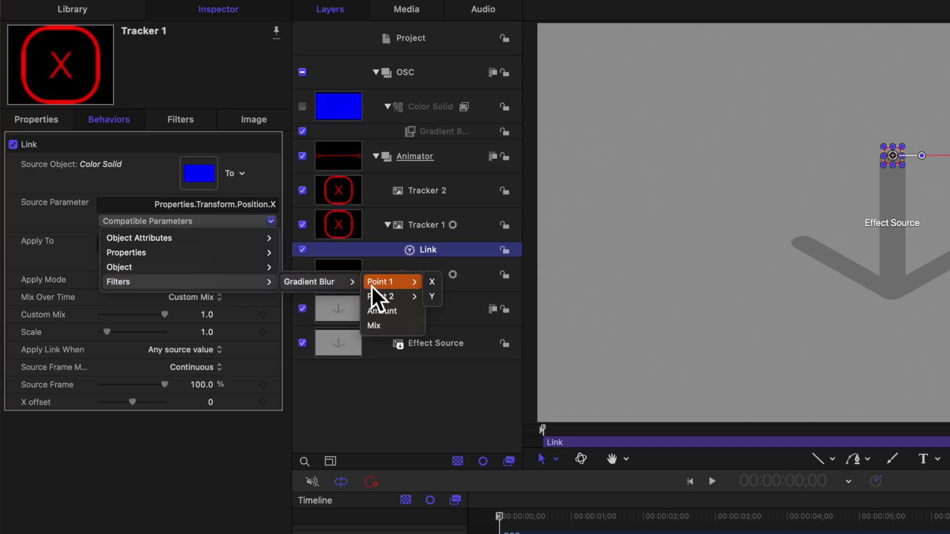
left_click(429, 286)
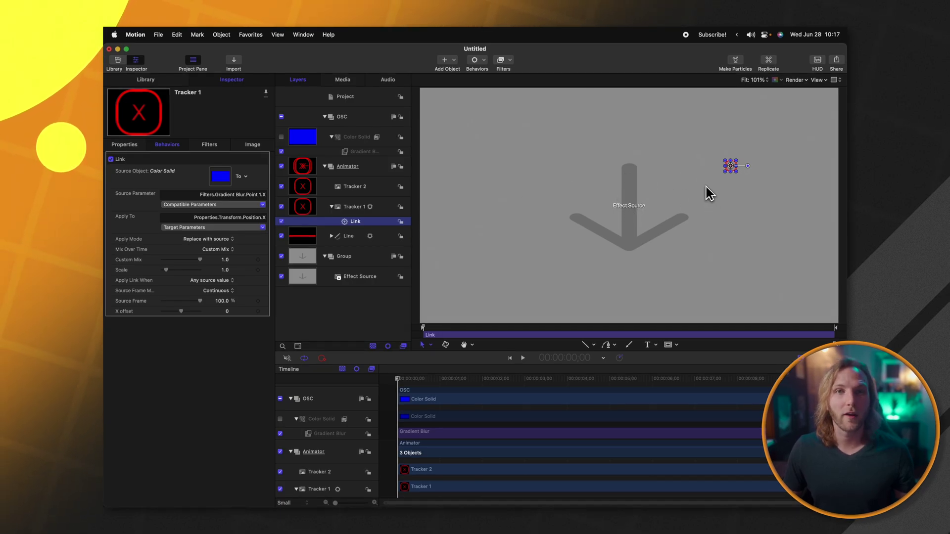
Step: Set Point 1's X and Y values to 0, then drag Point 1 to test the link
left_click(366, 150)
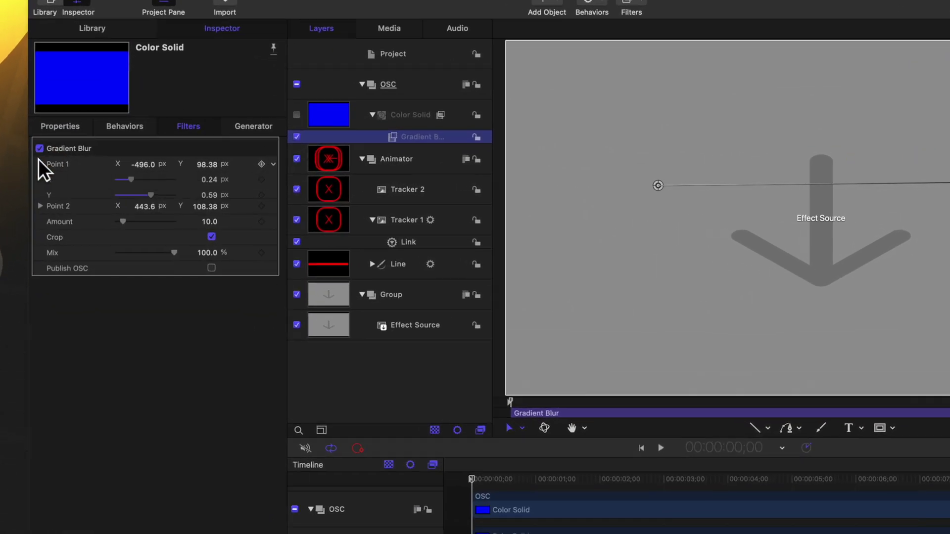
left_click(147, 166)
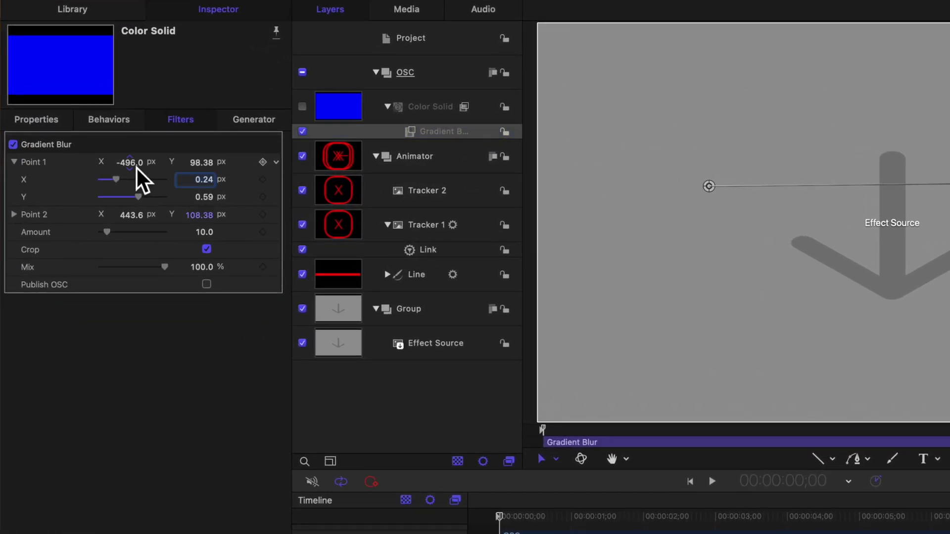
type("0")
key("Return")
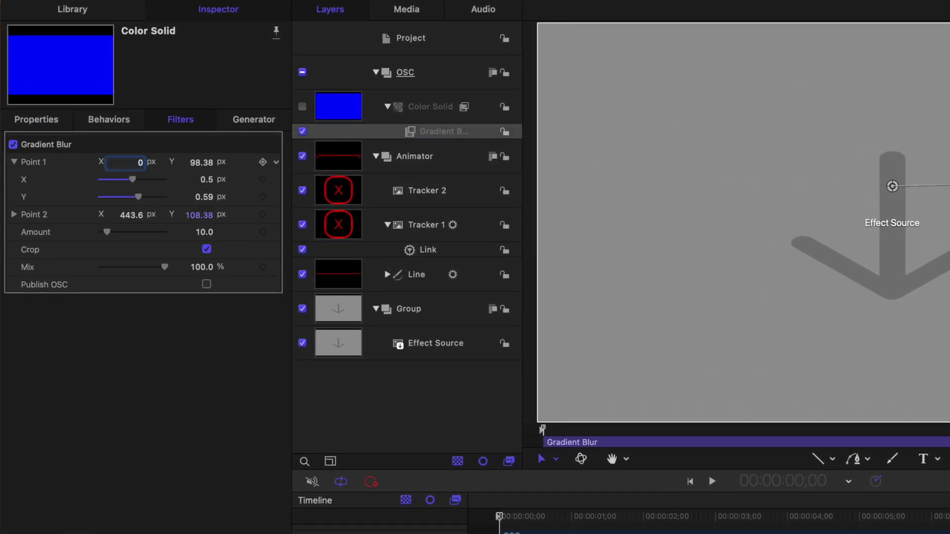
left_click(204, 167)
type("0")
key("Return")
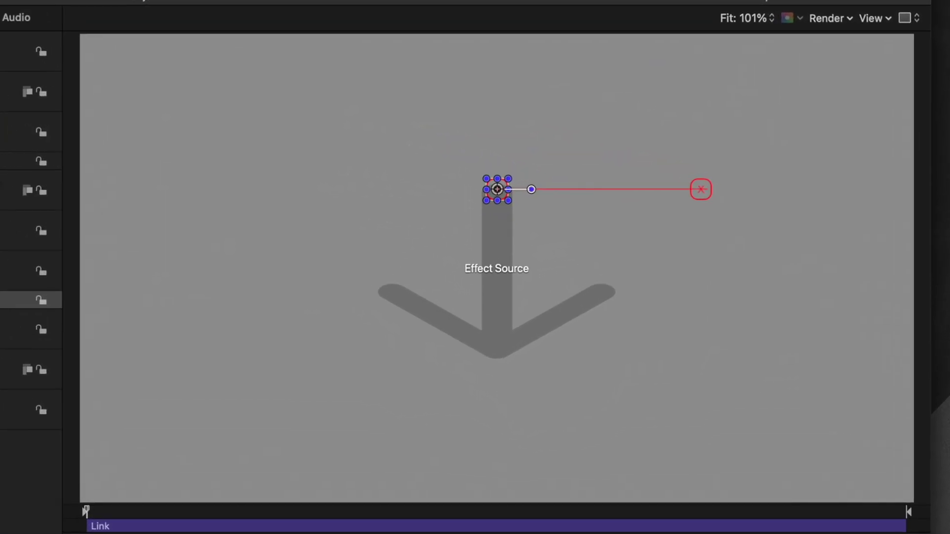
left_click(3, 163)
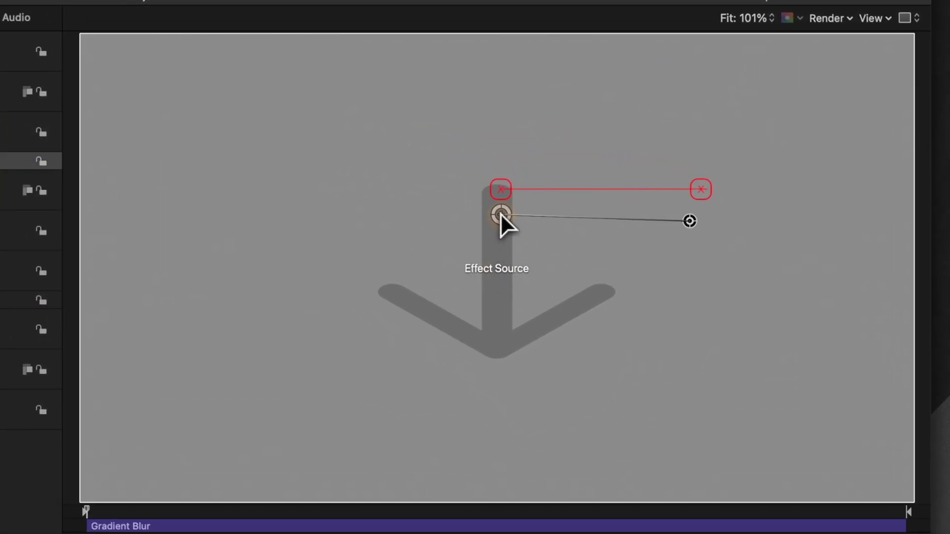
left_click_drag(500, 213, 543, 205)
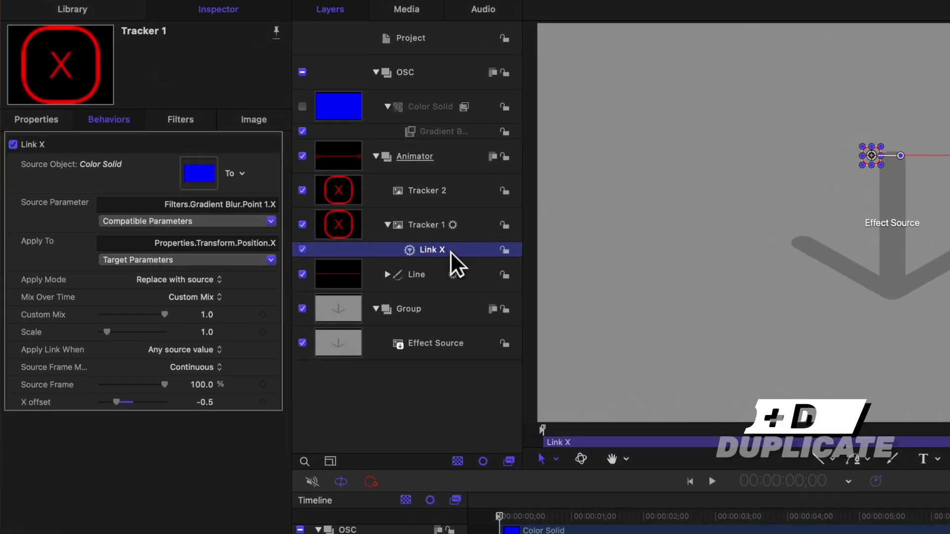
Step: Duplicate Link X as 'Link Y' with Gradient Blur Point 1.Y as its source parameter
key("super+d")
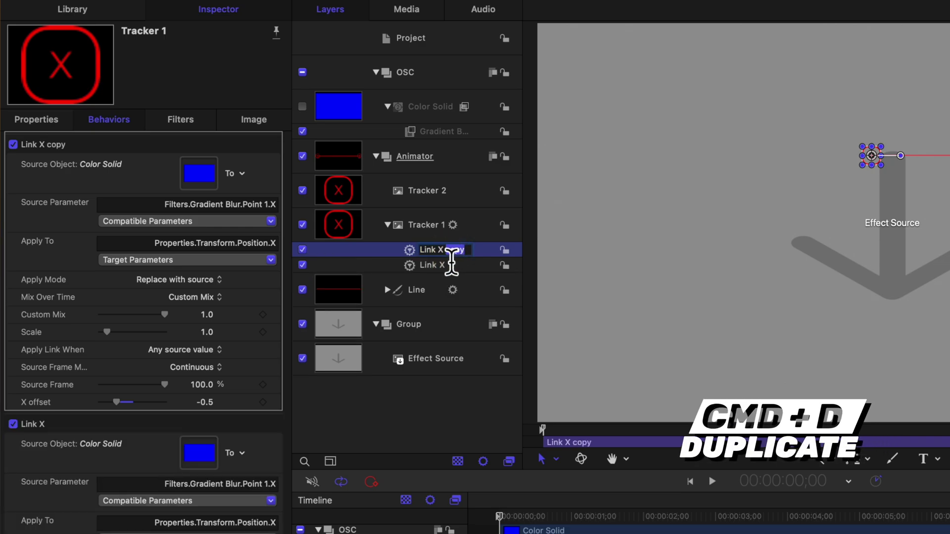
type("Y")
key("Return")
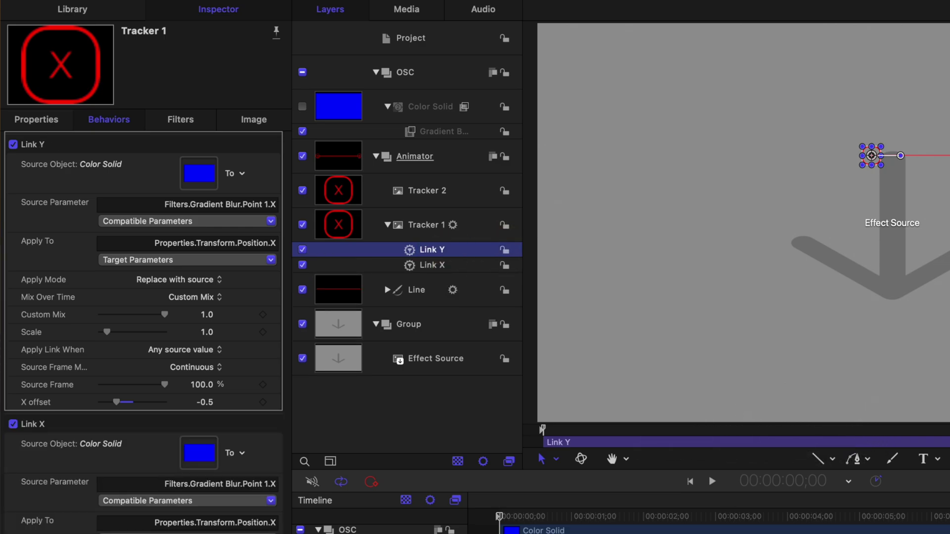
left_click(116, 222)
mouse_move(200, 285)
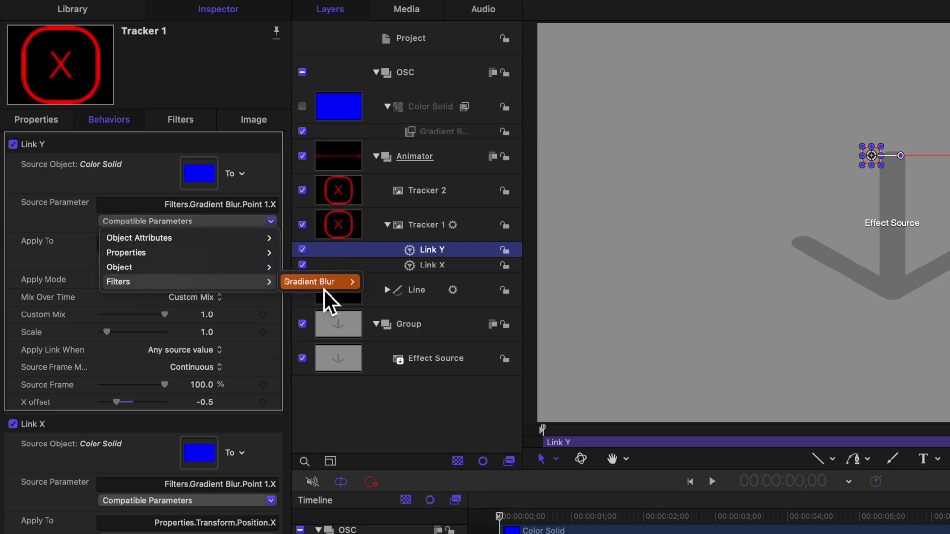
mouse_move(326, 286)
mouse_move(391, 287)
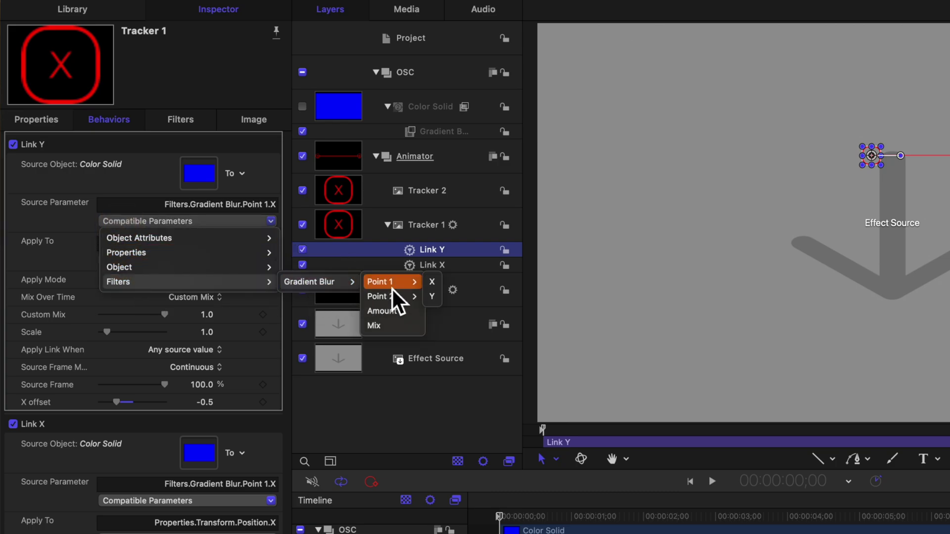
left_click(437, 295)
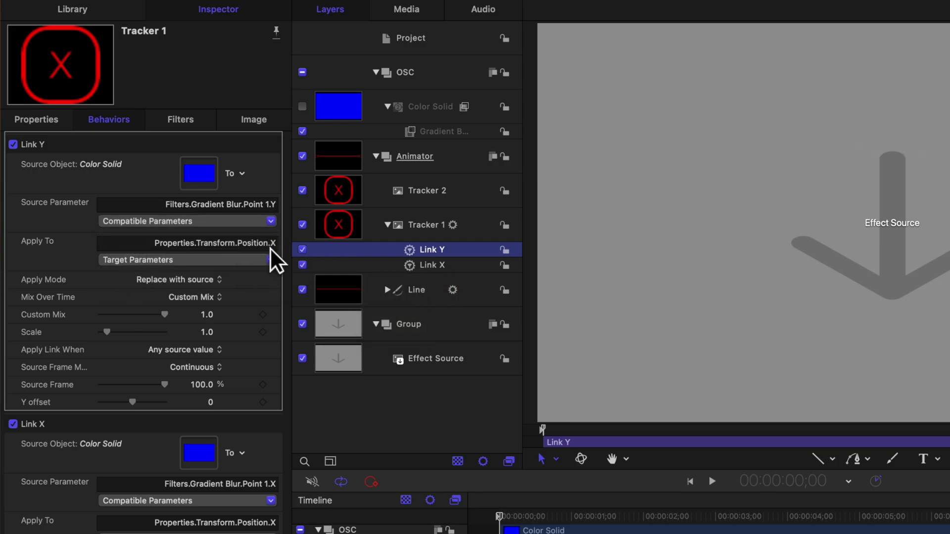
Step: Apply Link Y to Tracker 1's Position.Y
left_click(248, 257)
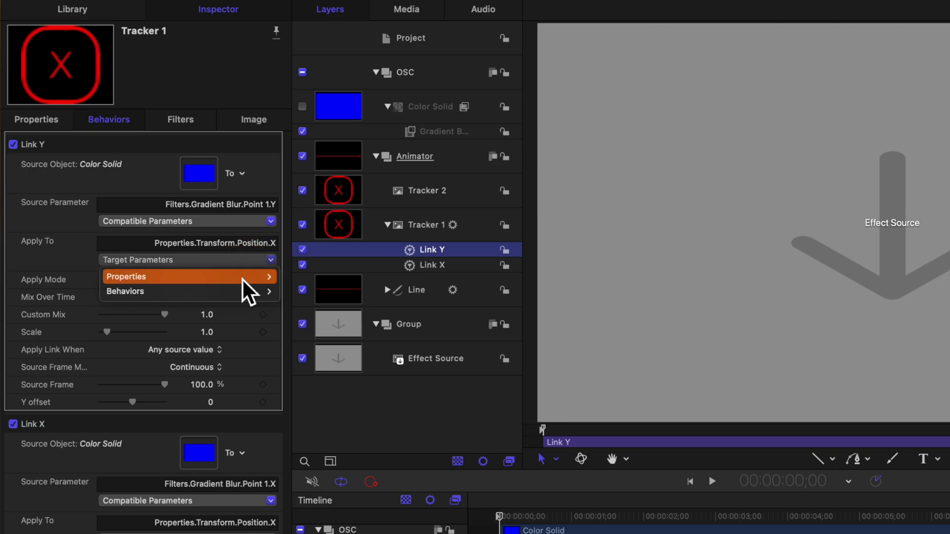
mouse_move(242, 278)
mouse_move(288, 276)
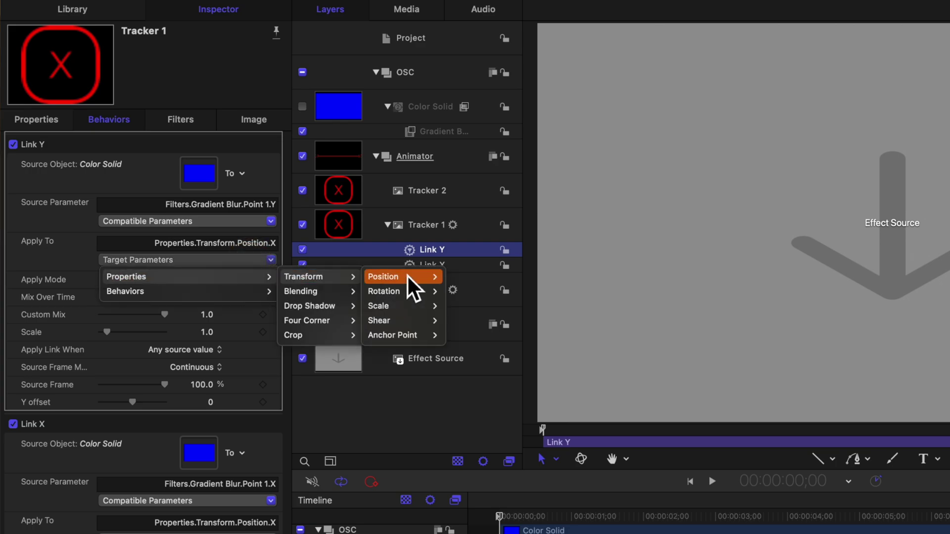
mouse_move(432, 278)
left_click(457, 304)
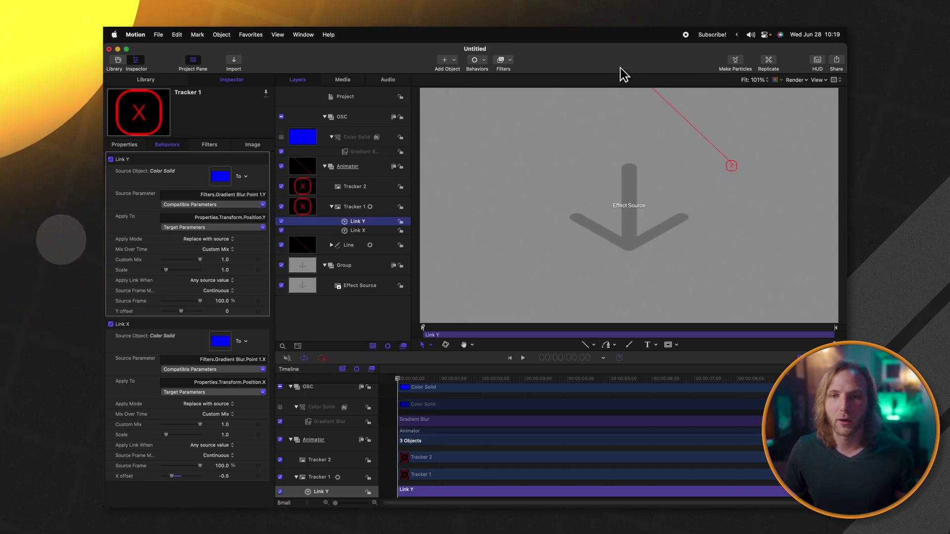
Step: Set Link Y's offset to -0.5 and drag Point 1 to check Tracker 1 follows
left_click(230, 314)
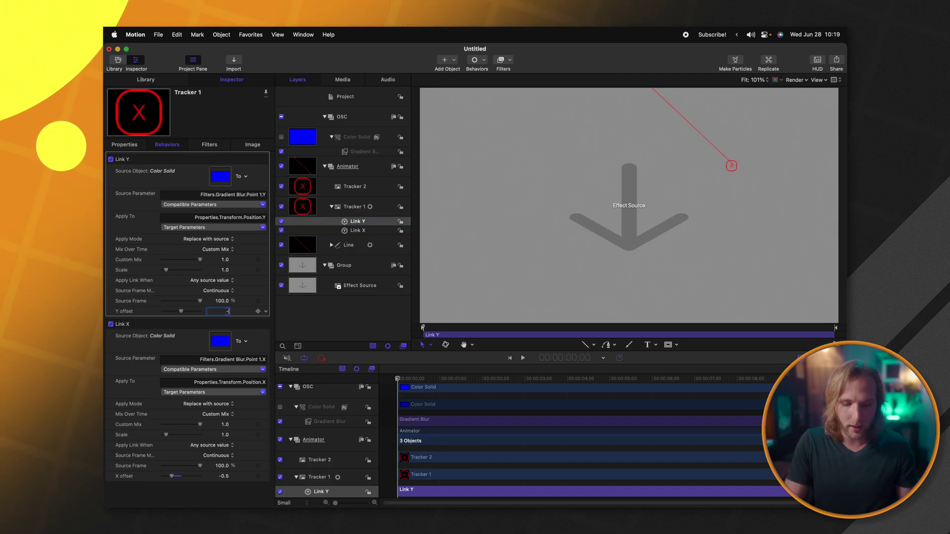
type("-0.5")
key("Return")
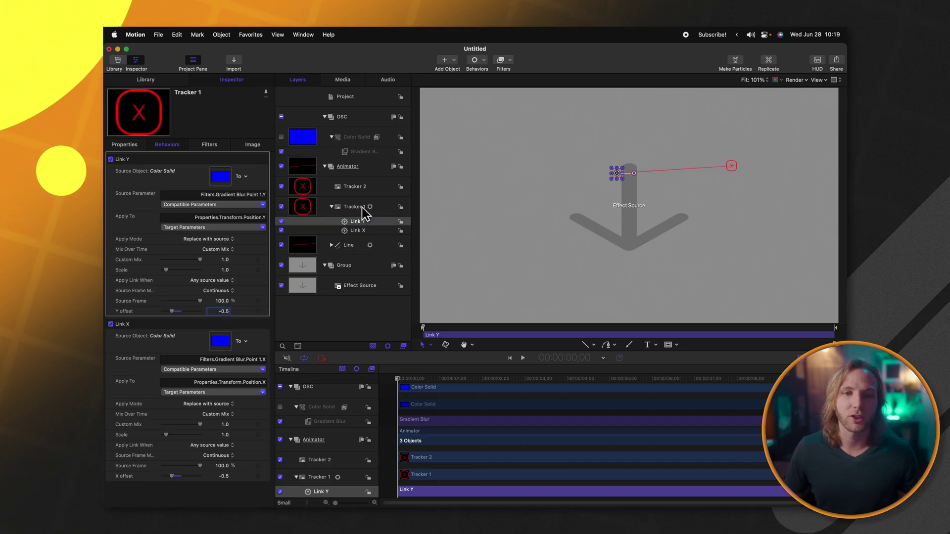
left_click(368, 152)
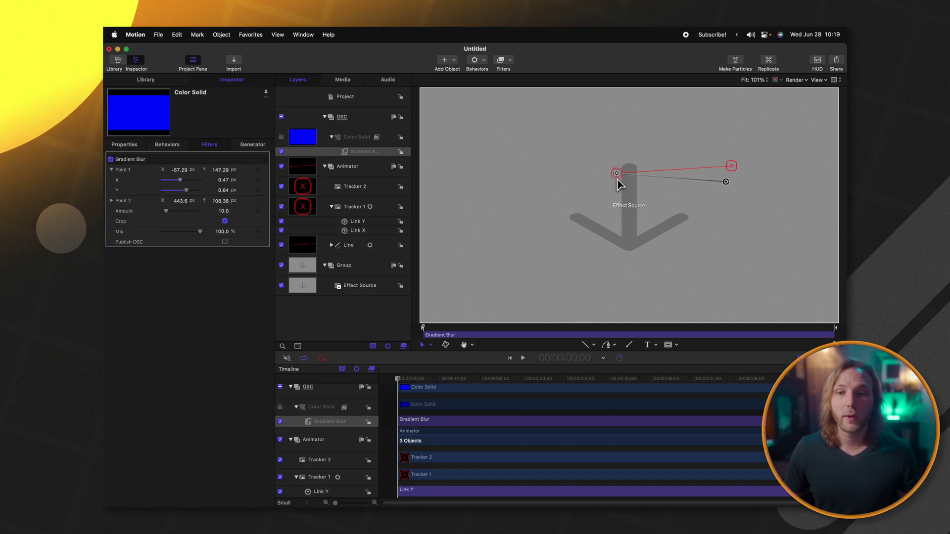
left_click_drag(617, 179, 507, 187)
left_click_drag(663, 174, 559, 194)
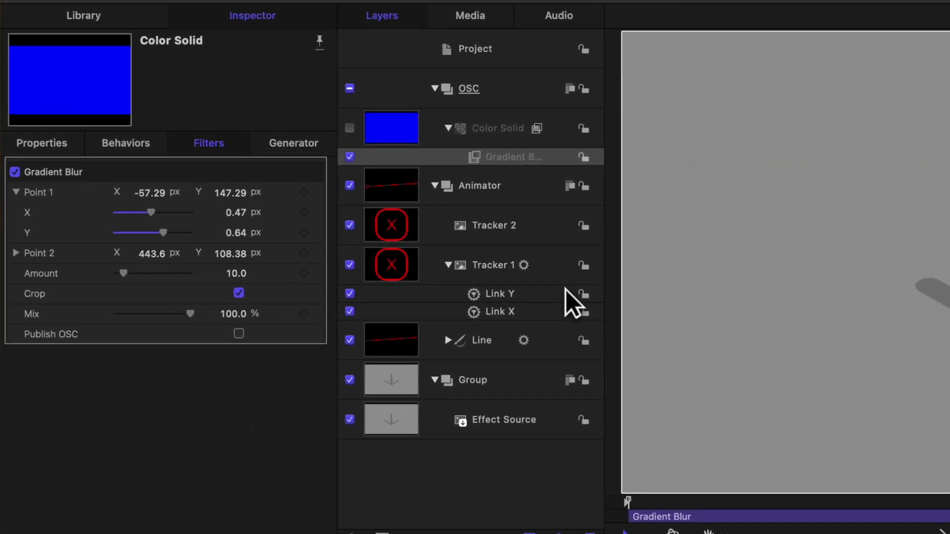
Step: Copy the Link X and Link Y behaviors and paste them onto Tracker 2
left_click(502, 311)
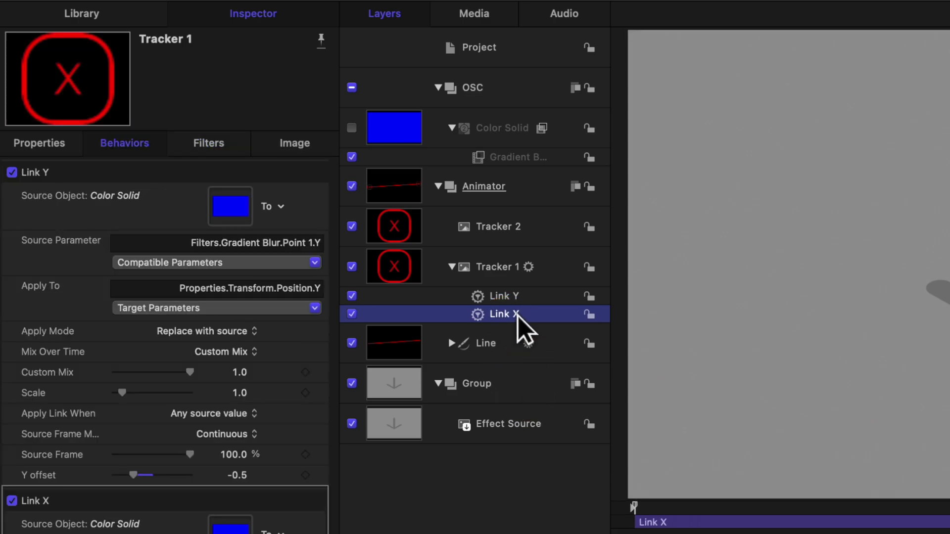
left_click(526, 297, "shift")
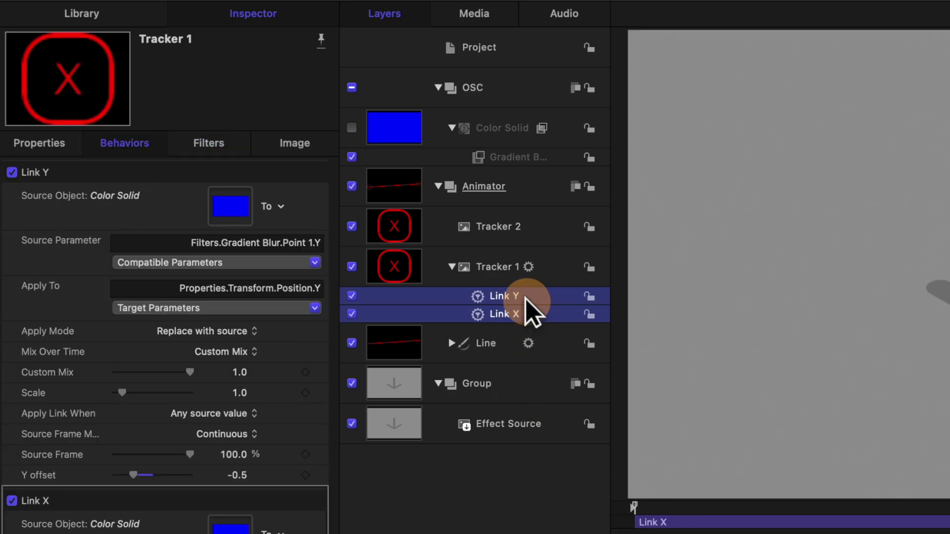
key("super+c")
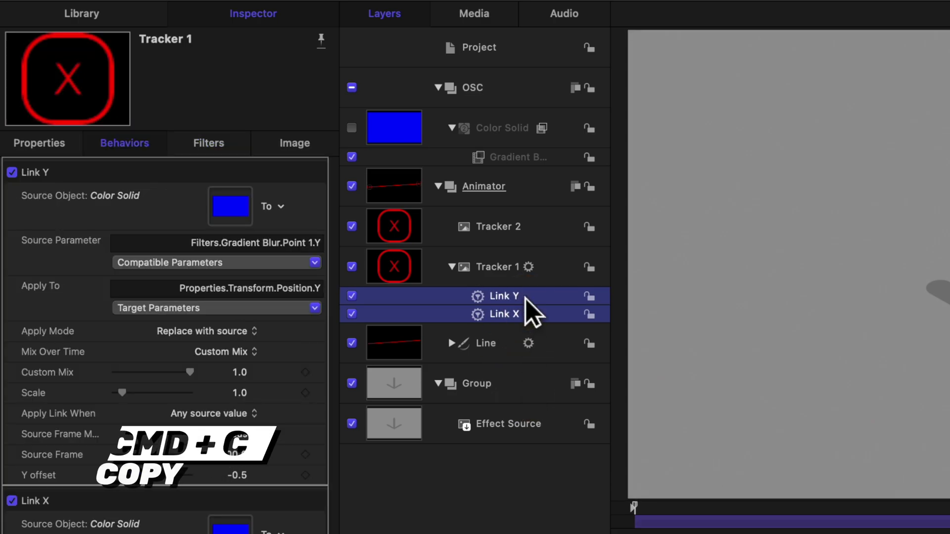
left_click(536, 228)
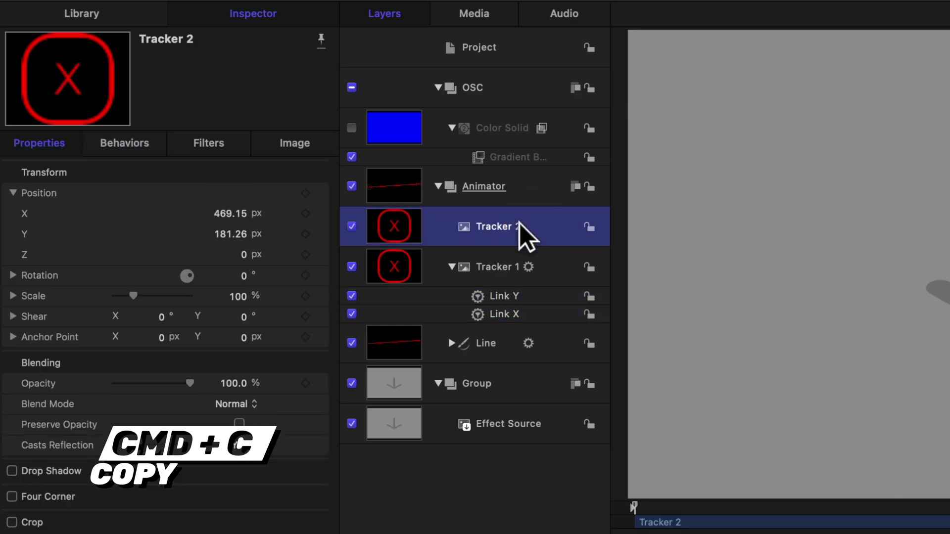
key("super+v")
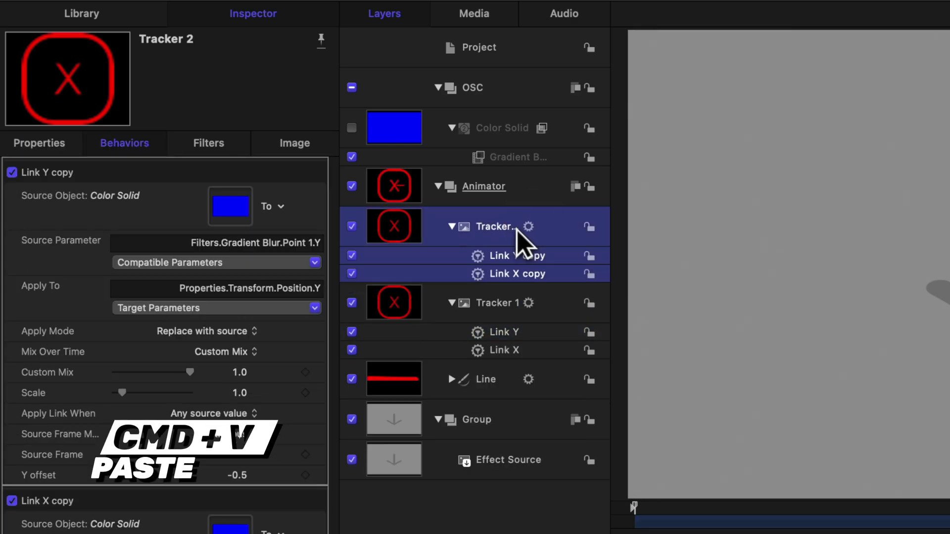
Step: Set Link Y copy's source to Gradient Blur Point 2.Y with a -0.5 offset
left_click(519, 285)
left_click(518, 275)
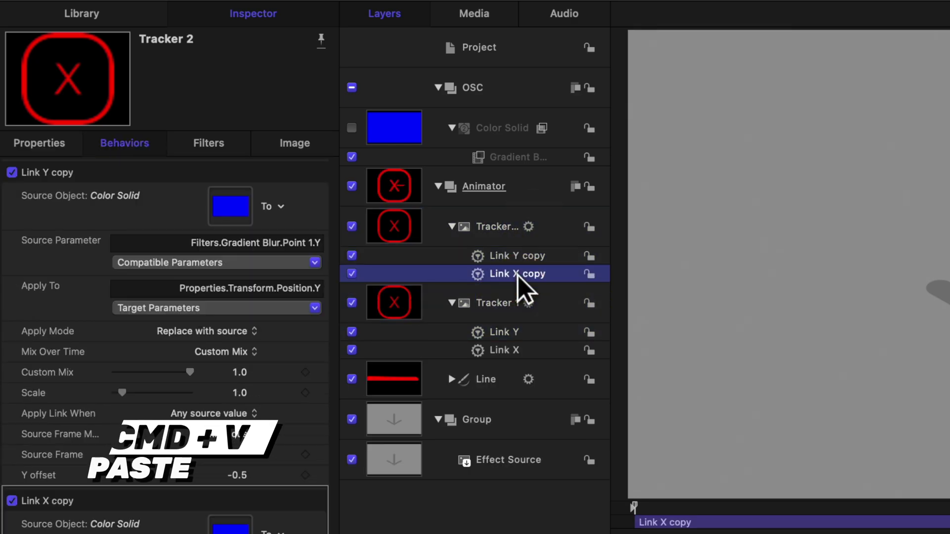
left_click(514, 256)
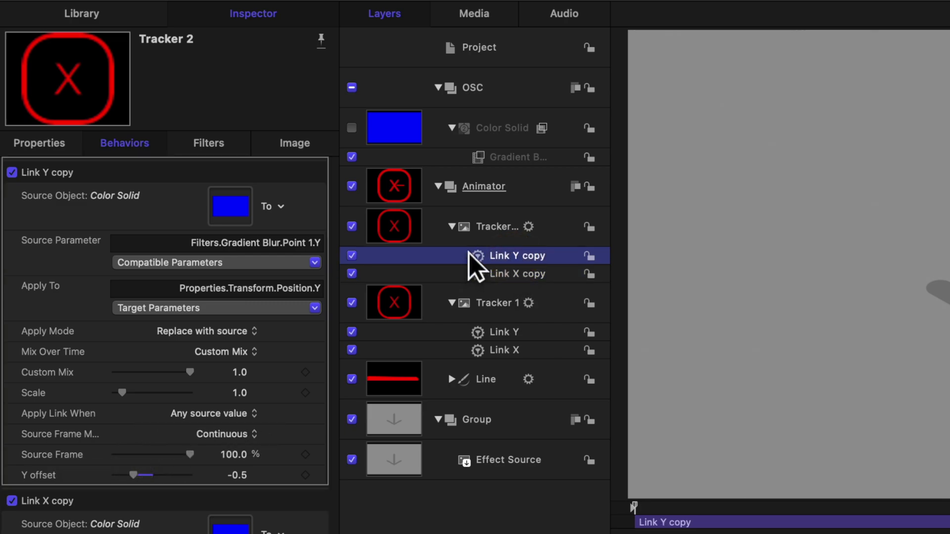
left_click(149, 263)
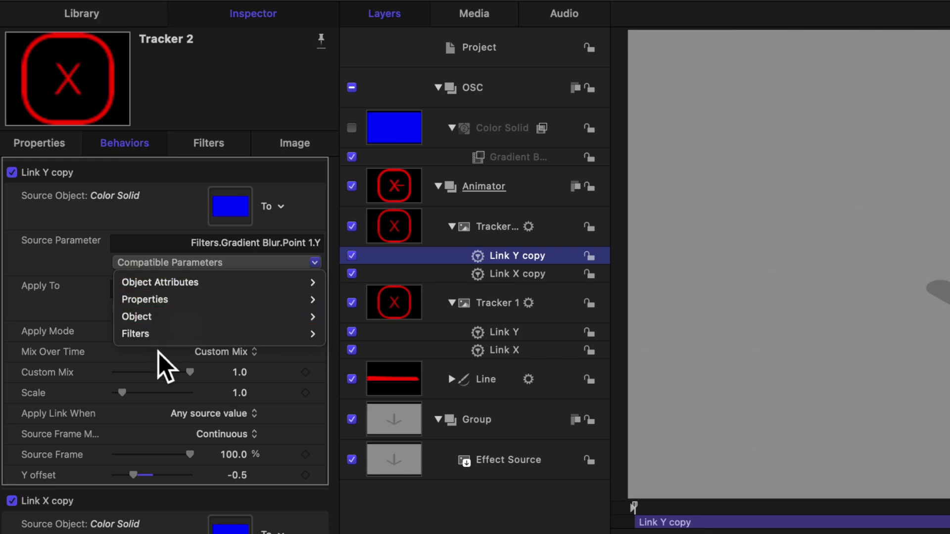
mouse_move(167, 337)
mouse_move(371, 334)
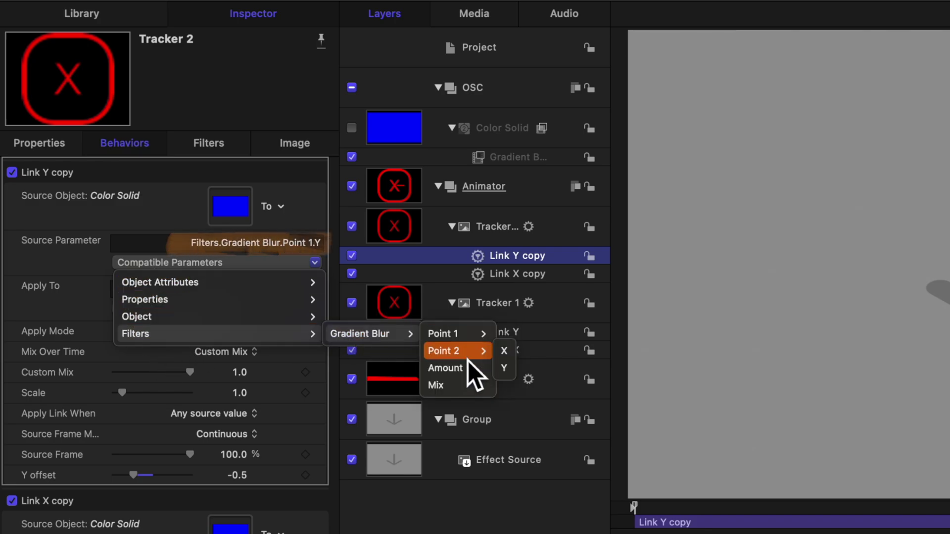
left_click(508, 370)
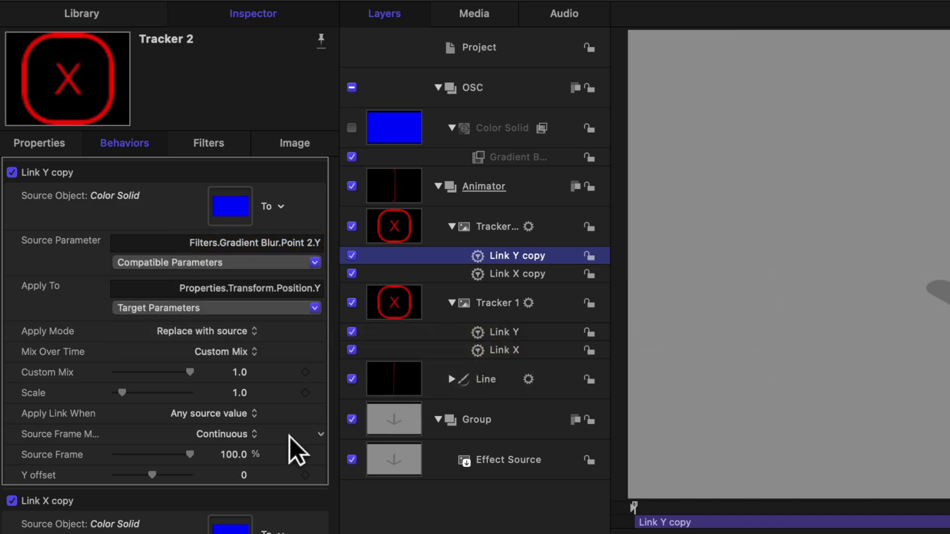
left_click(244, 476)
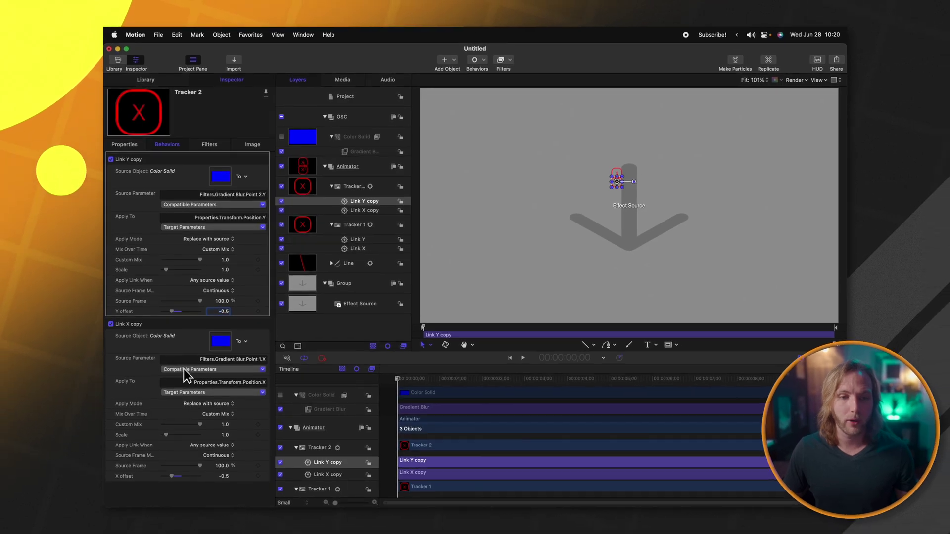
Step: Set Link X copy's source to Point 2.X with a -0.5 offset
left_click(183, 369)
mouse_move(247, 405)
mouse_move(292, 405)
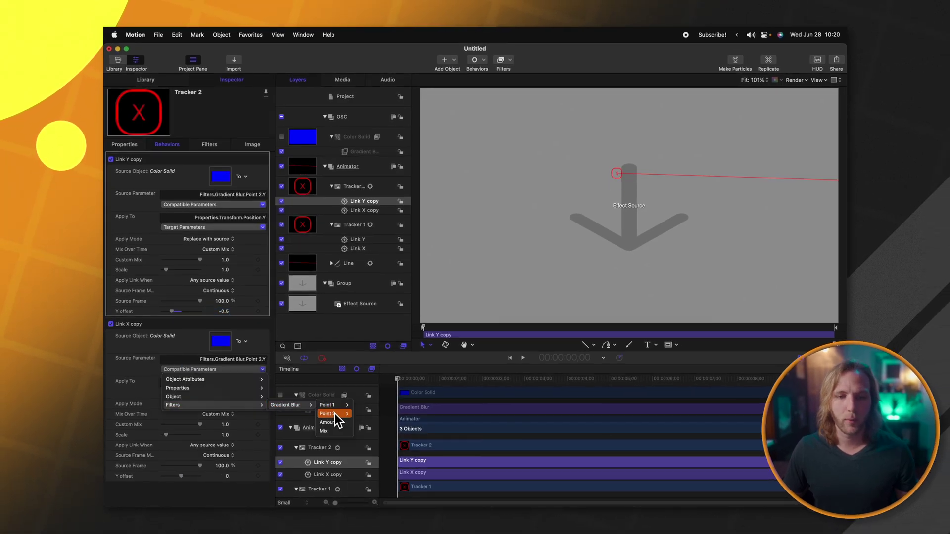
left_click(356, 418)
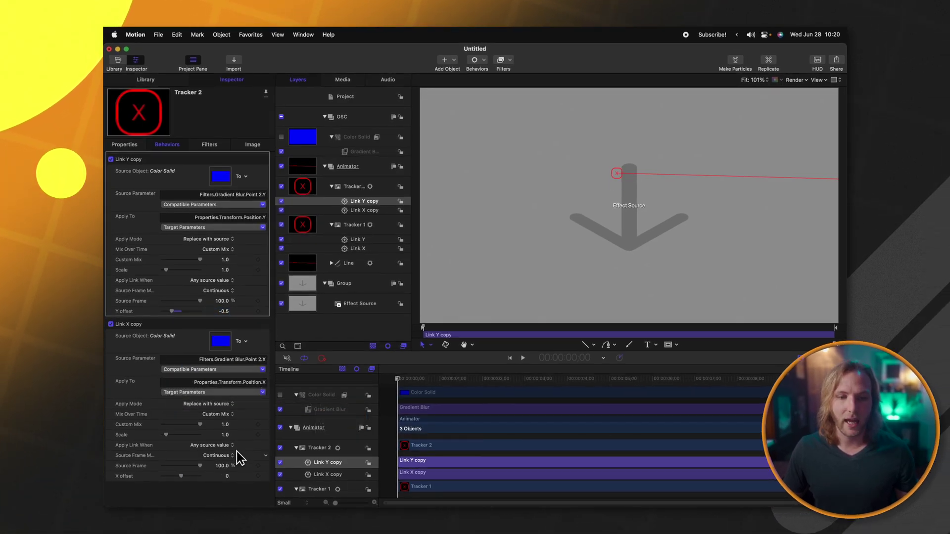
type("-0.5")
key("Return")
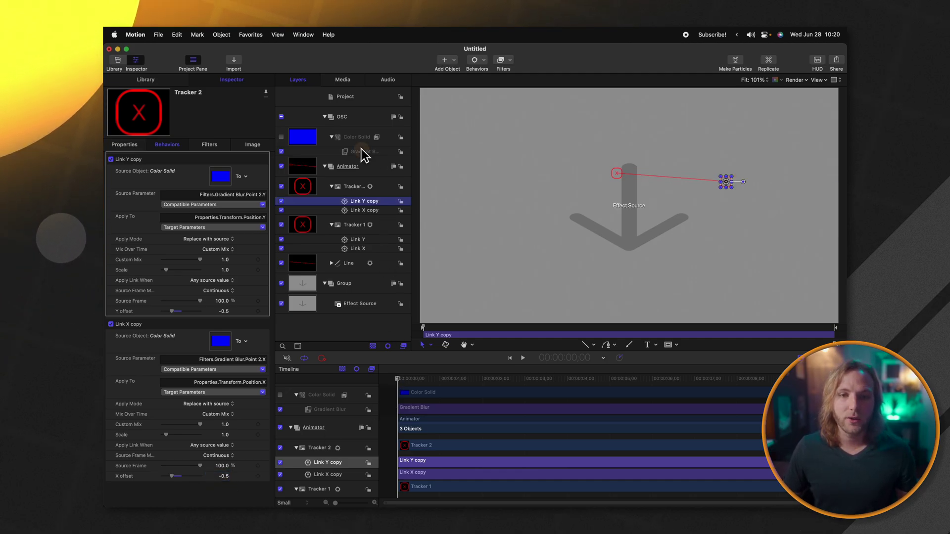
Step: Drag Gradient Blur Point 1 toward the lower left and Point 2 to the upper right
left_click(361, 151)
left_click_drag(614, 177, 524, 221)
left_click_drag(726, 181, 709, 129)
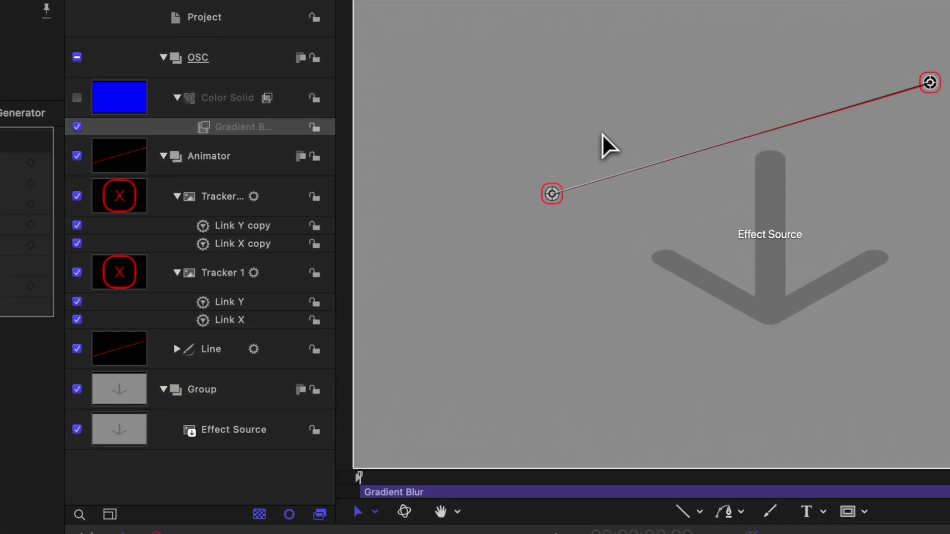
Step: Hide the Tracker copy layer and the Animator group, then drag both Gradient Blur points to new positions
left_click(74, 194)
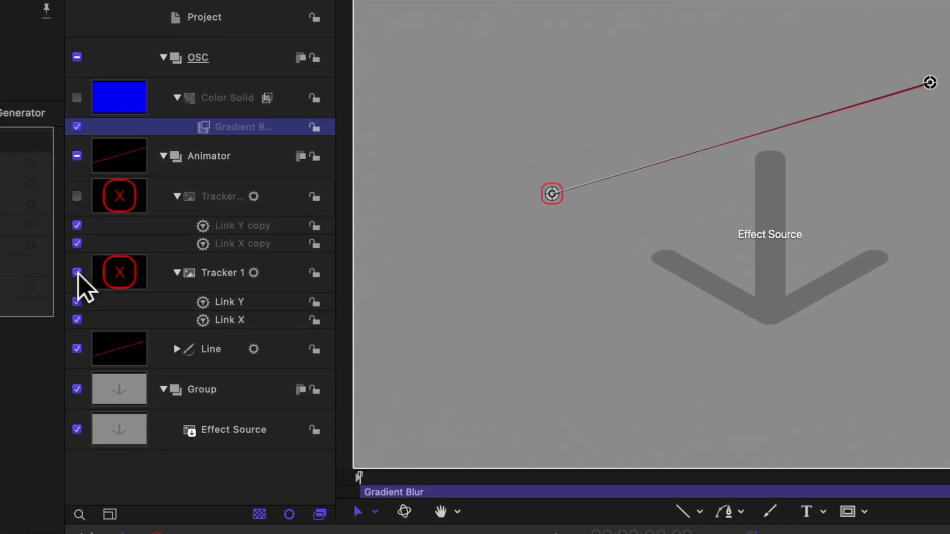
left_click(78, 156)
left_click_drag(550, 193, 634, 316)
left_click_drag(795, 105, 921, 159)
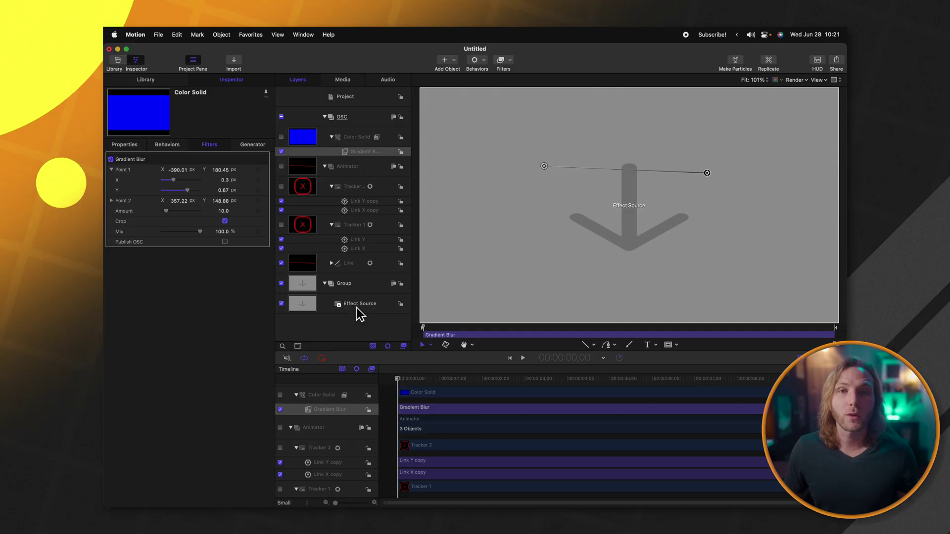
Step: Add a Basic Motion > Motion Path behavior to Group, using the Line layer's geometry as the path
left_click(360, 288)
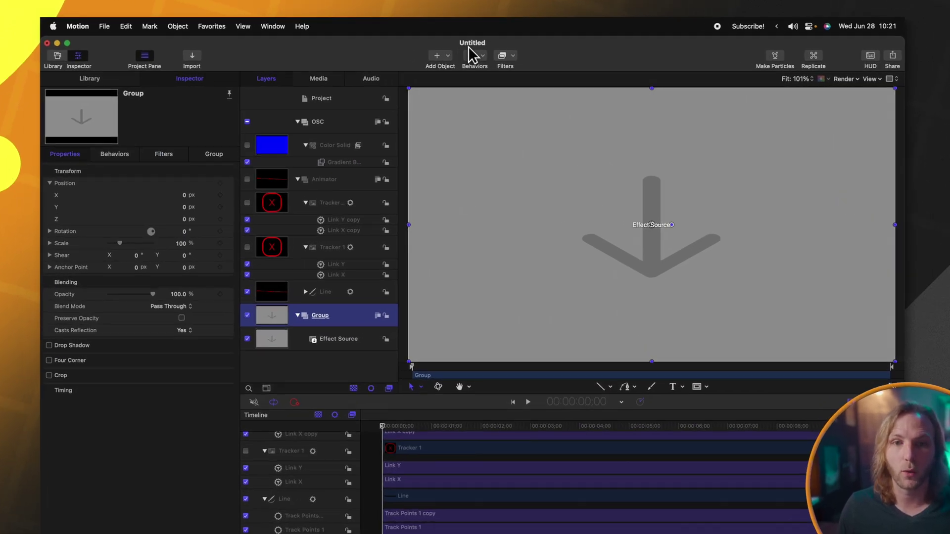
left_click(477, 60)
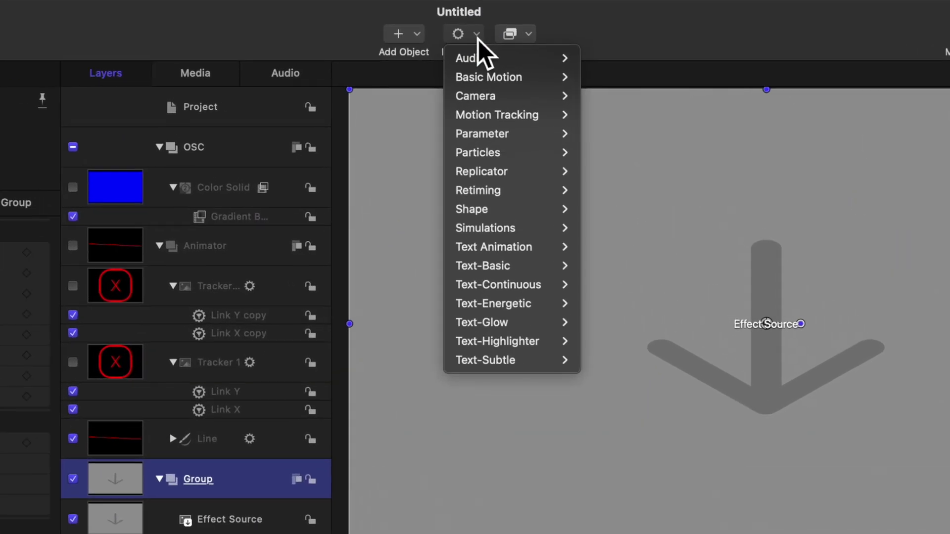
mouse_move(497, 83)
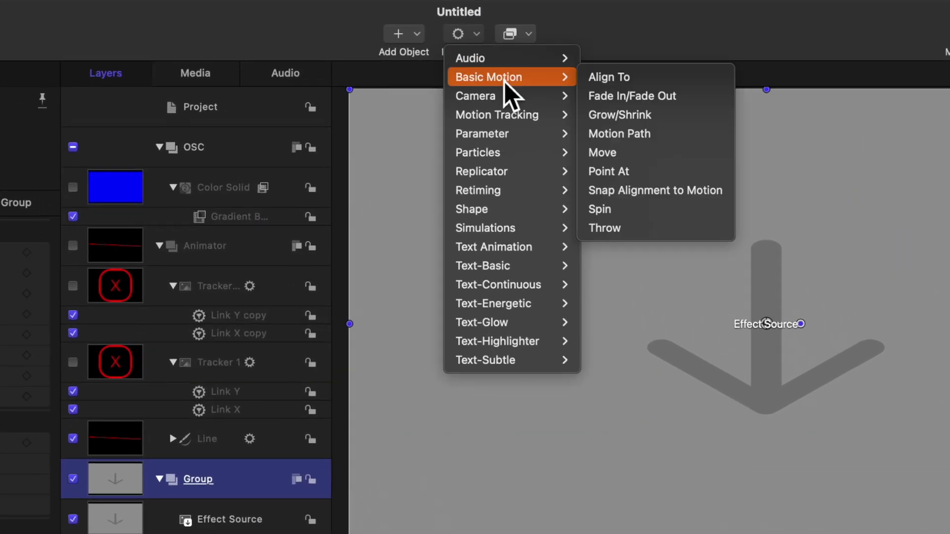
left_click(640, 132)
left_click(742, 373)
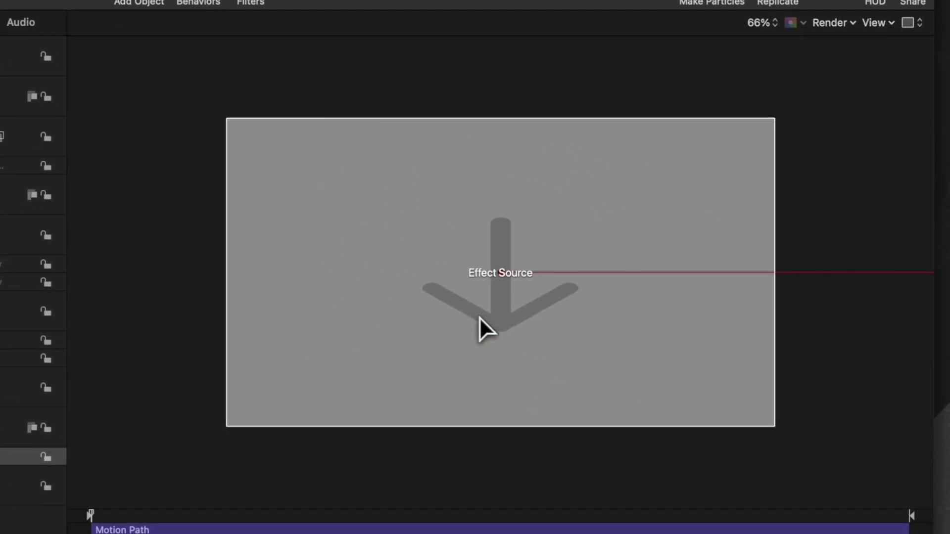
key("super+minus")
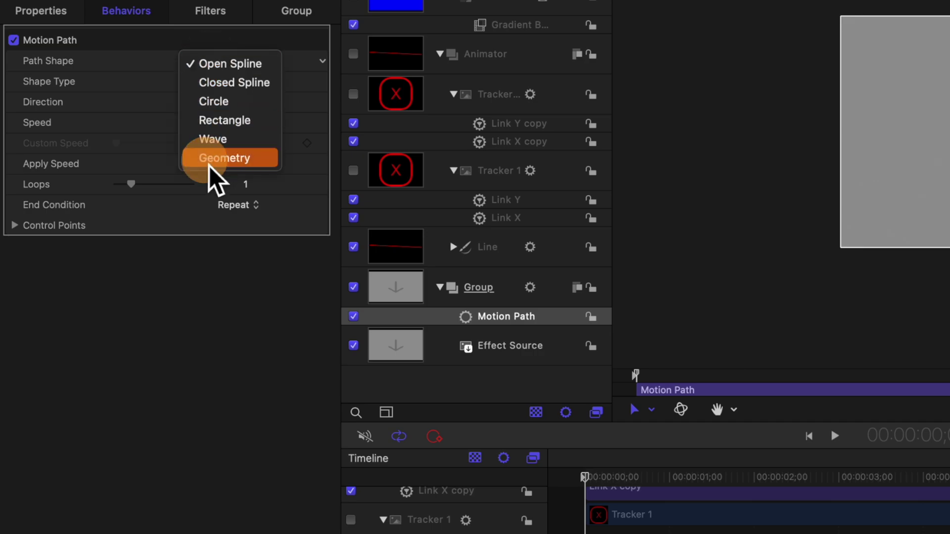
left_click(209, 163)
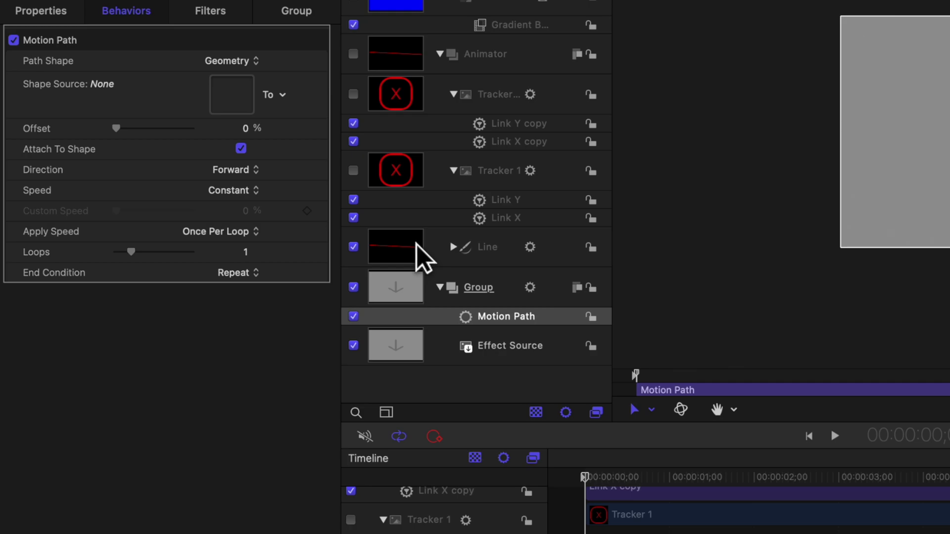
left_click_drag(417, 244, 232, 95)
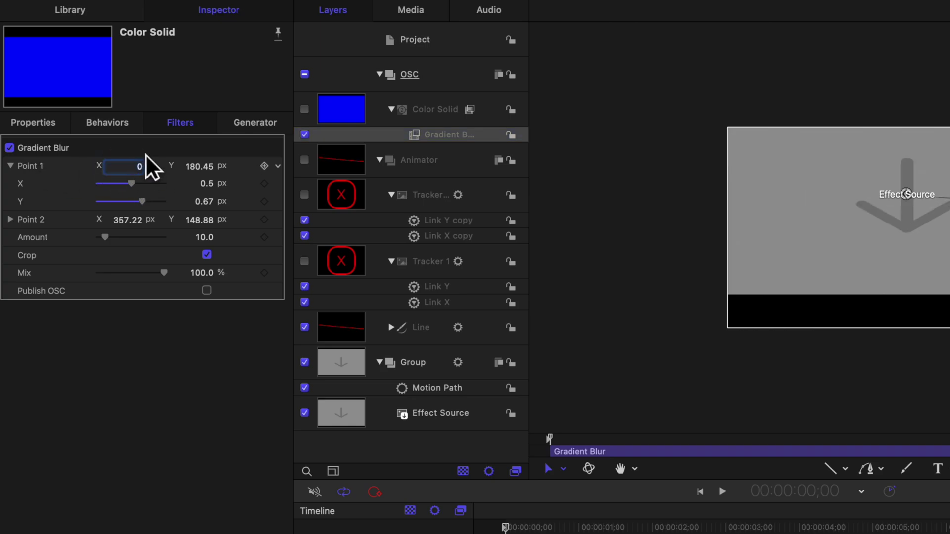
Step: Enter 0 for Gradient Blur Point 1, then scrub the timeline to preview
type("0")
key("Return")
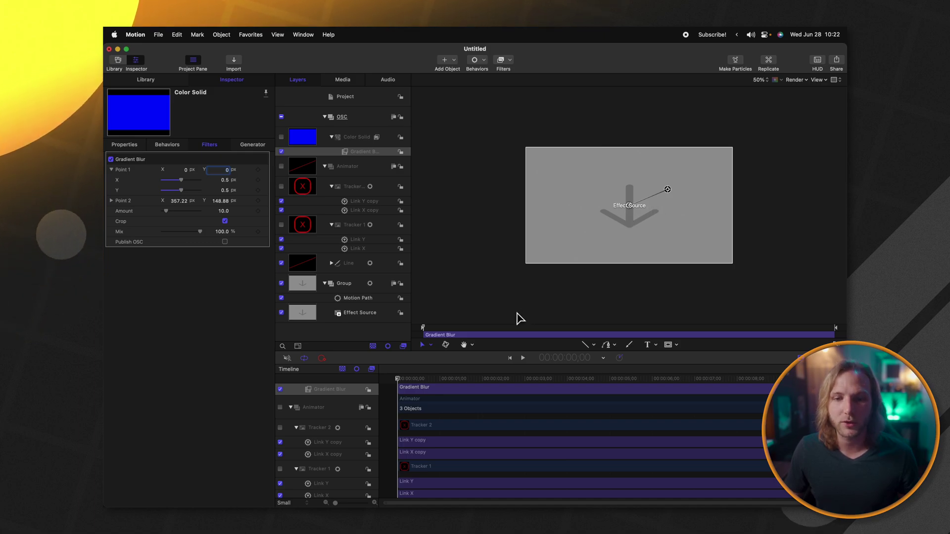
left_click_drag(471, 377, 393, 405)
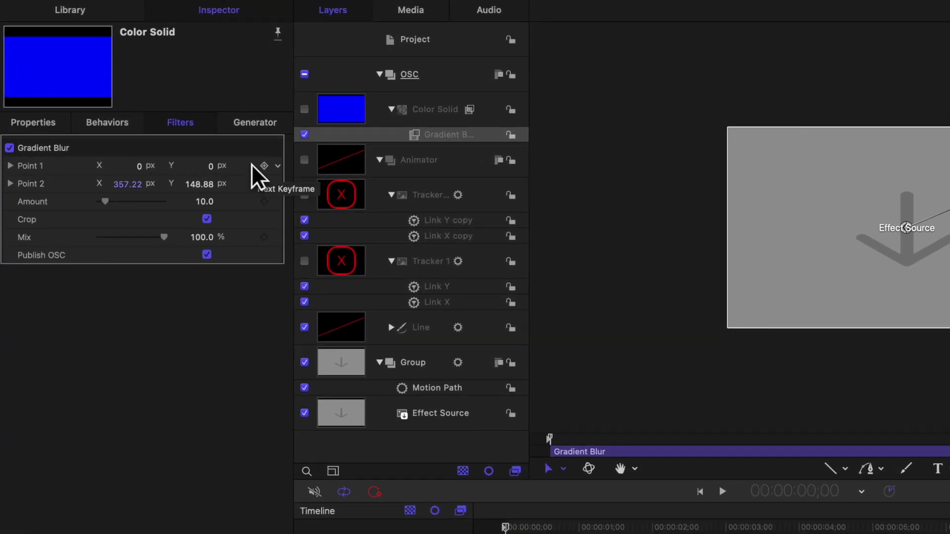
Step: Publish the Gradient Blur's Point 1 and Point 2 parameters
left_click(278, 166)
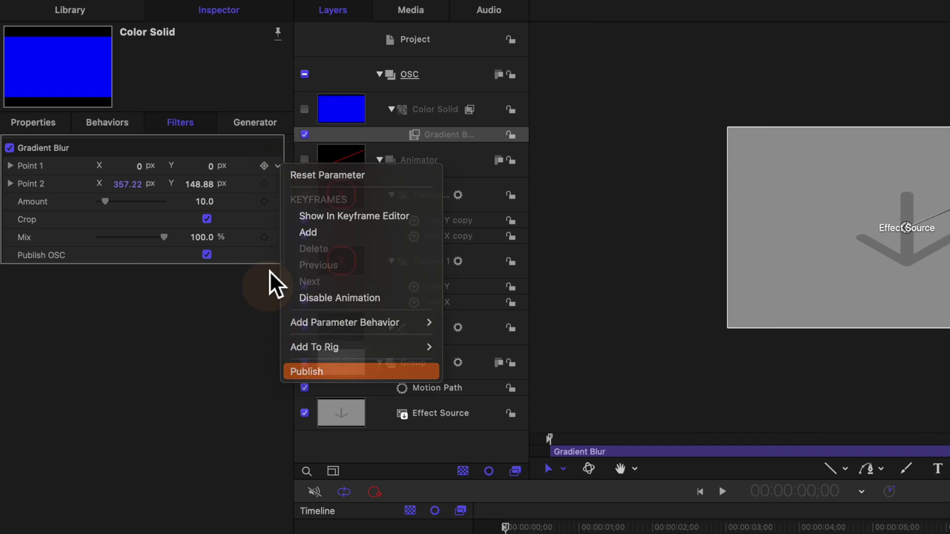
left_click(280, 186)
left_click(280, 186)
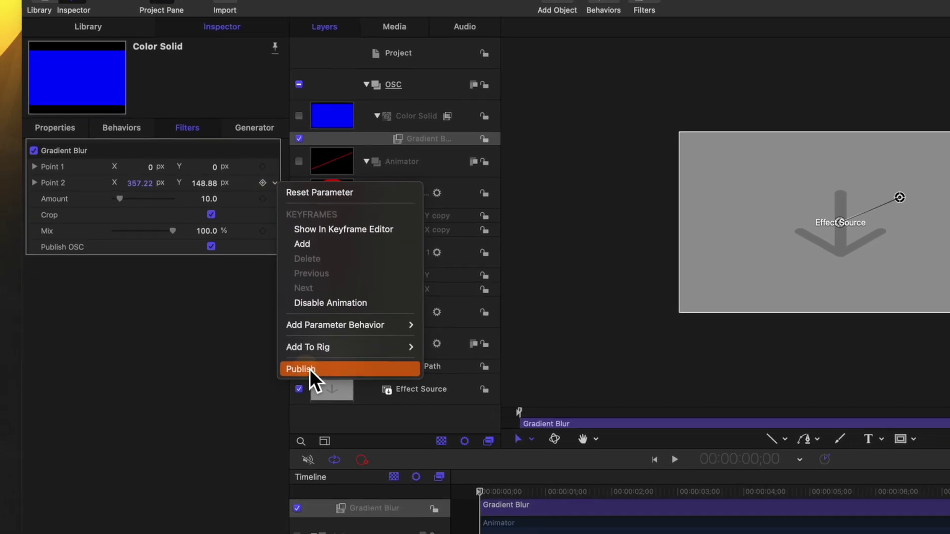
left_click(312, 391)
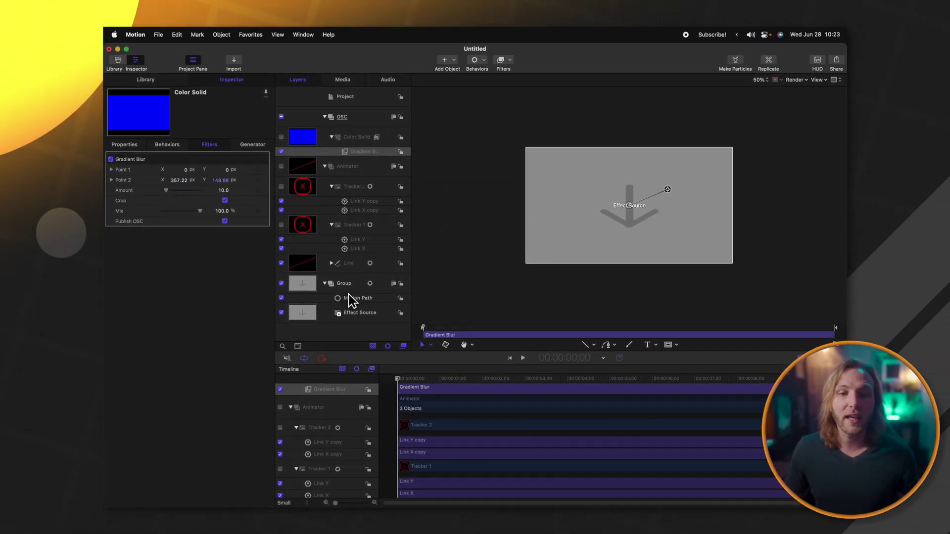
Step: Publish the Motion Path's Offset, Direction and Speed parameters
left_click(350, 298)
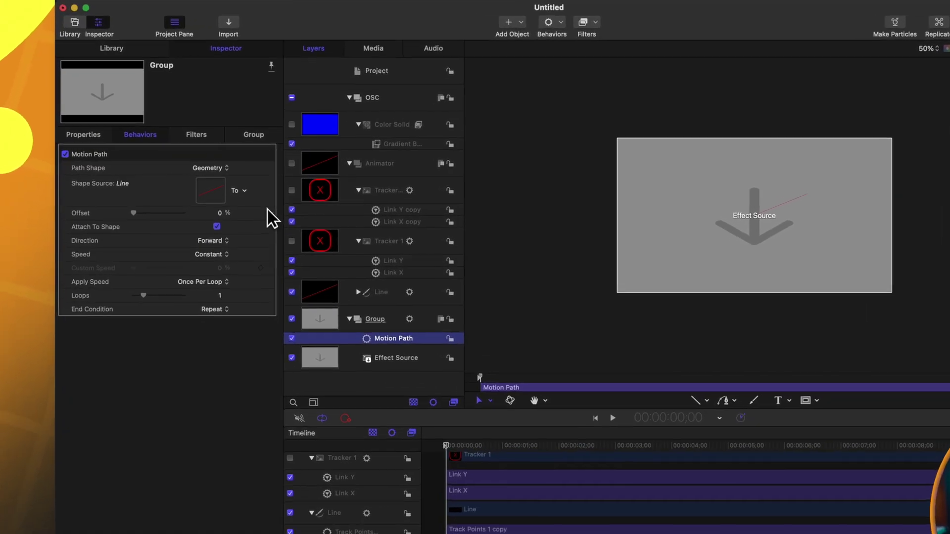
left_click(266, 203)
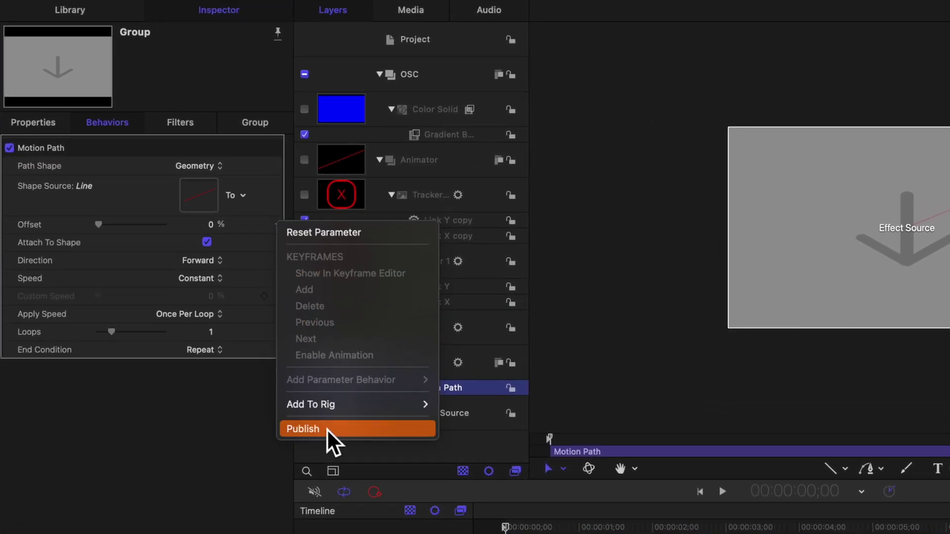
left_click(326, 429)
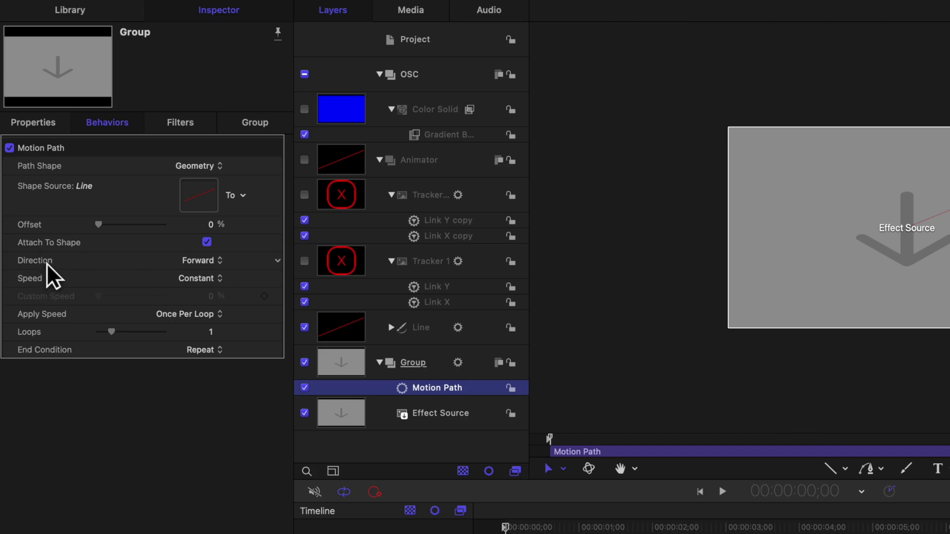
left_click(273, 259)
left_click(310, 470)
left_click(278, 279)
left_click(307, 490)
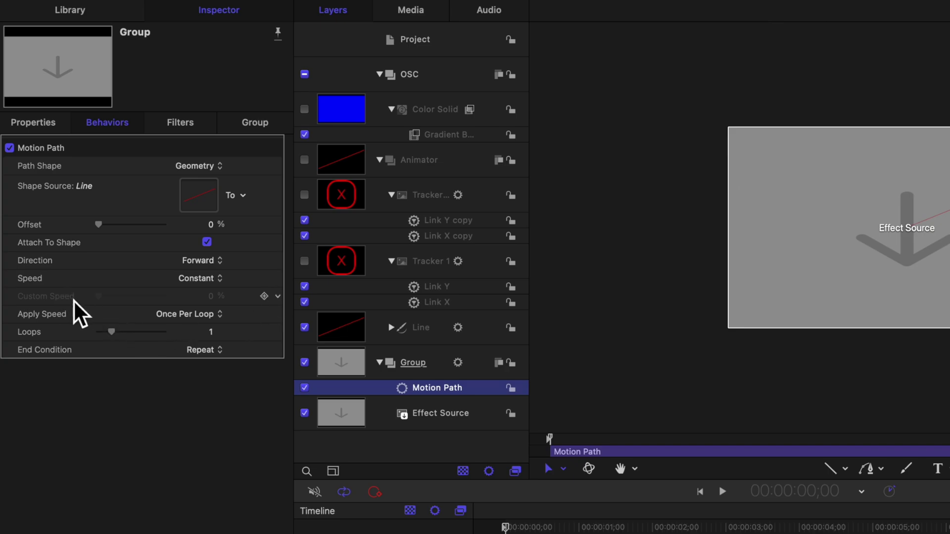
Step: Publish the Motion Path's Custom Speed, Apply Speed, Loops and End Condition parameters
left_click(277, 297)
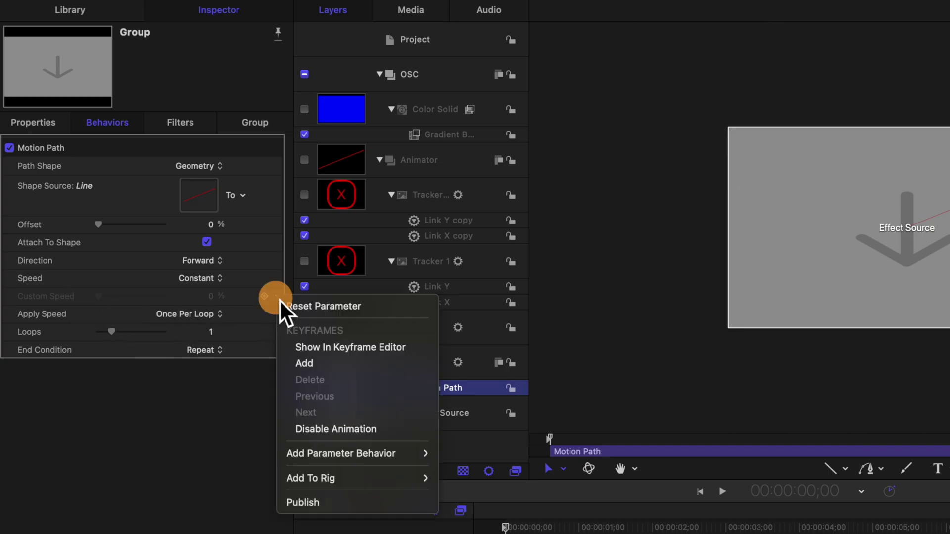
left_click(329, 503)
left_click(218, 280)
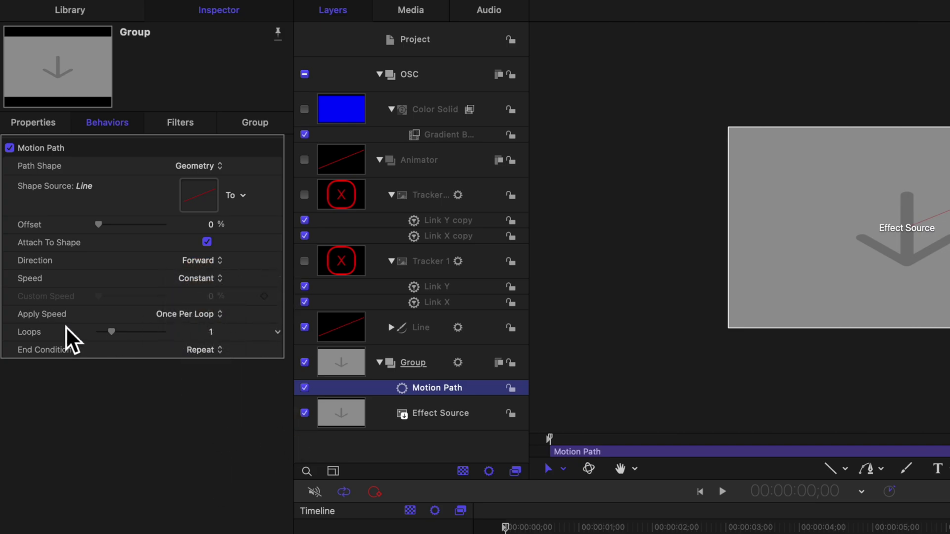
left_click(277, 314)
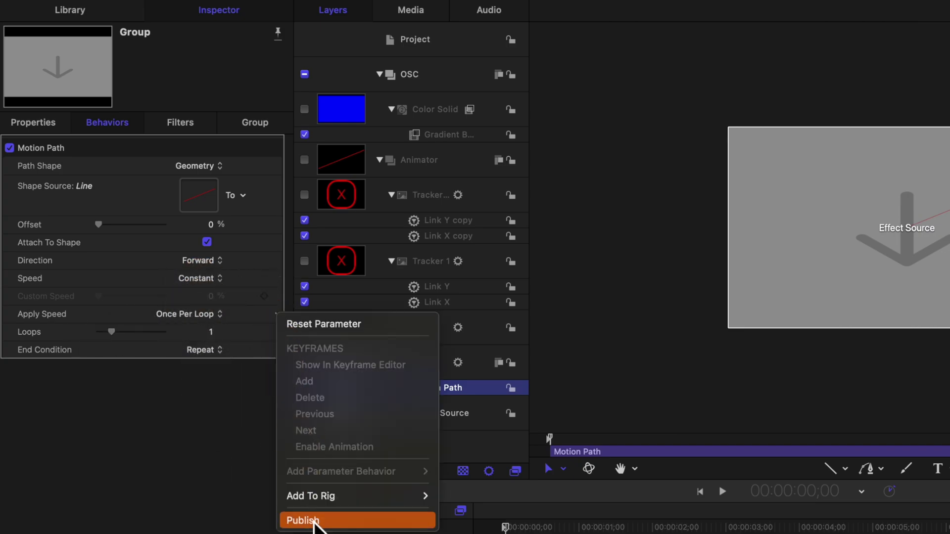
left_click(314, 522)
left_click(277, 332)
left_click(289, 531)
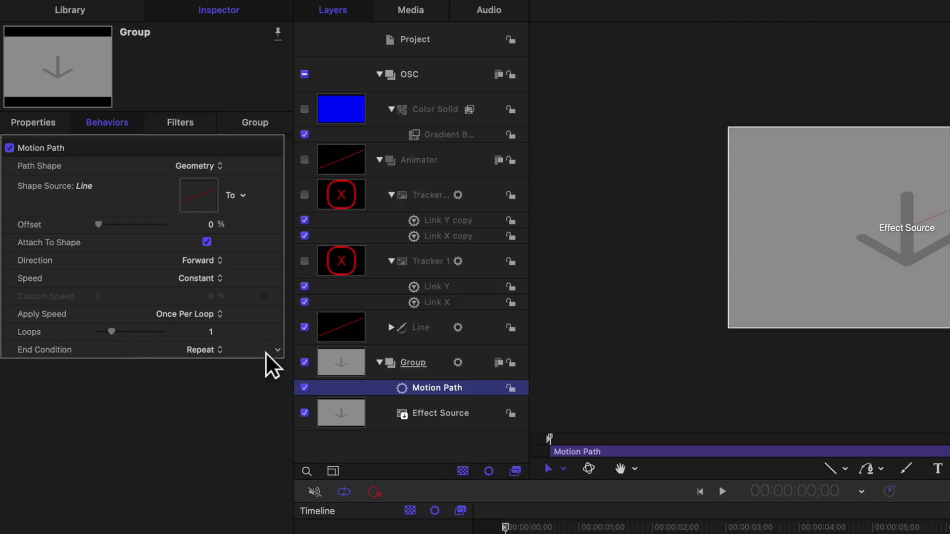
left_click(278, 350)
left_click(317, 533)
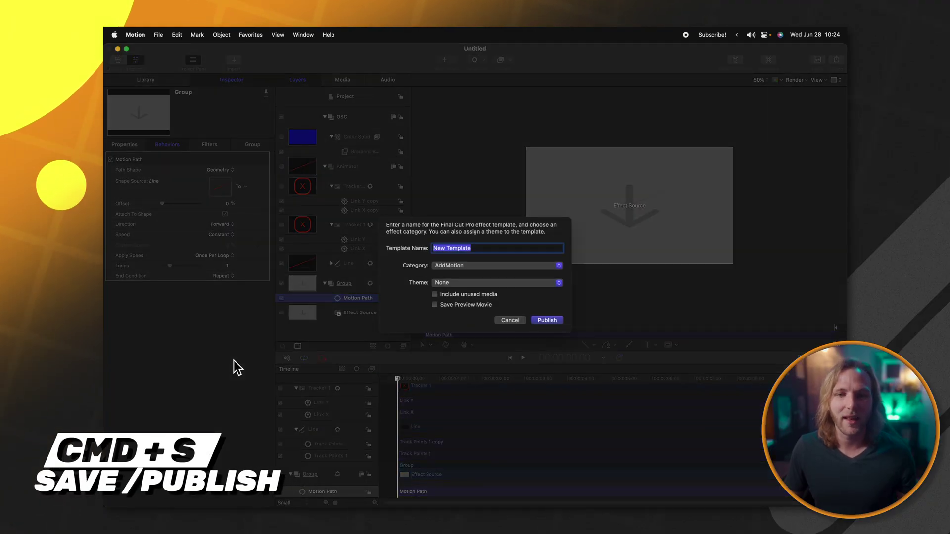
Step: Publish the template as 'Animator' in the Tutorials category, then switch to Final Cut Pro
type("Anima")
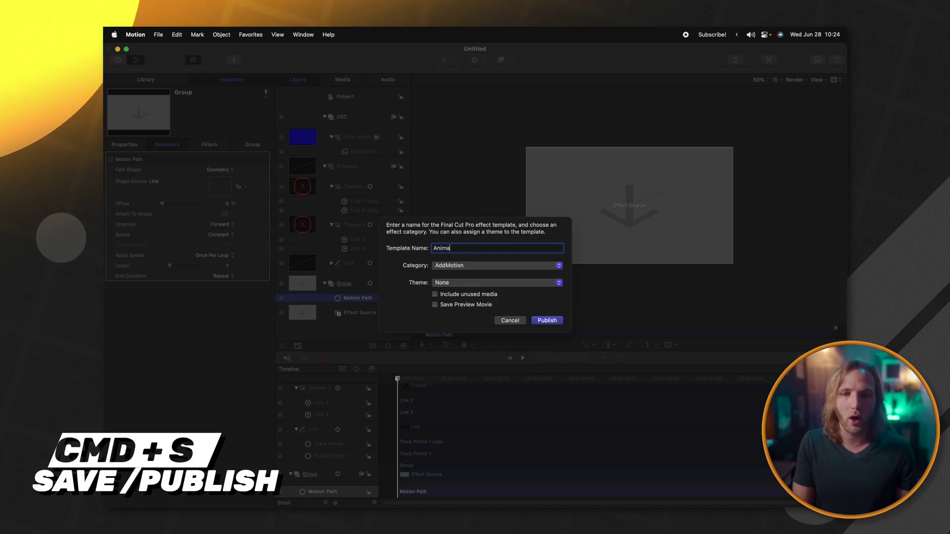
type("tor")
left_click(465, 267)
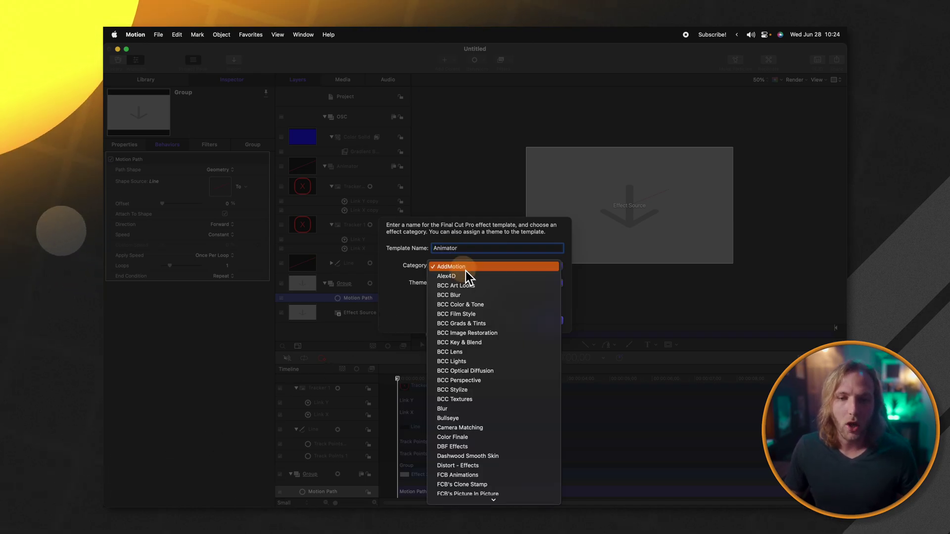
left_click(492, 409)
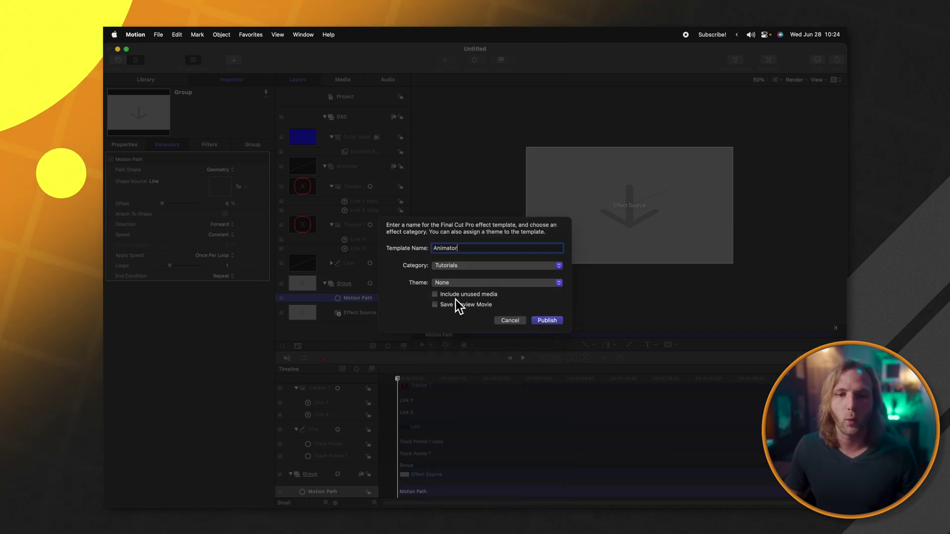
left_click(547, 320)
left_click(423, 482)
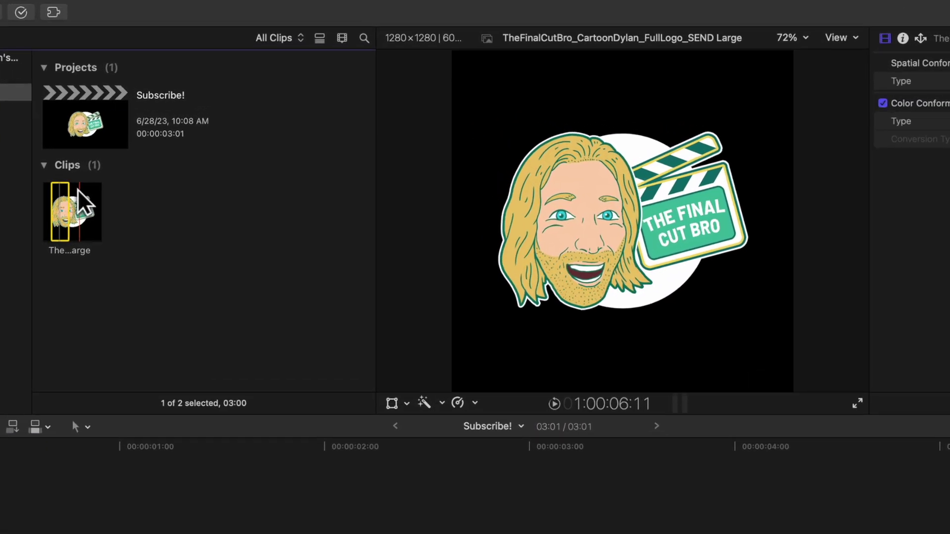
Step: Place the logo clip on the timeline and make it a compound clip named 'Subscribe! Clip'
left_click_drag(77, 189, 65, 206)
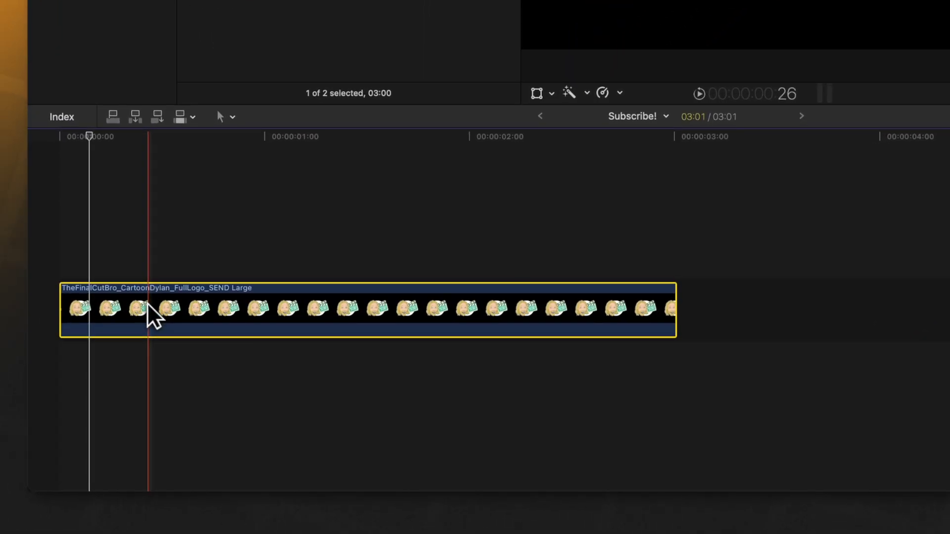
right_click(147, 303)
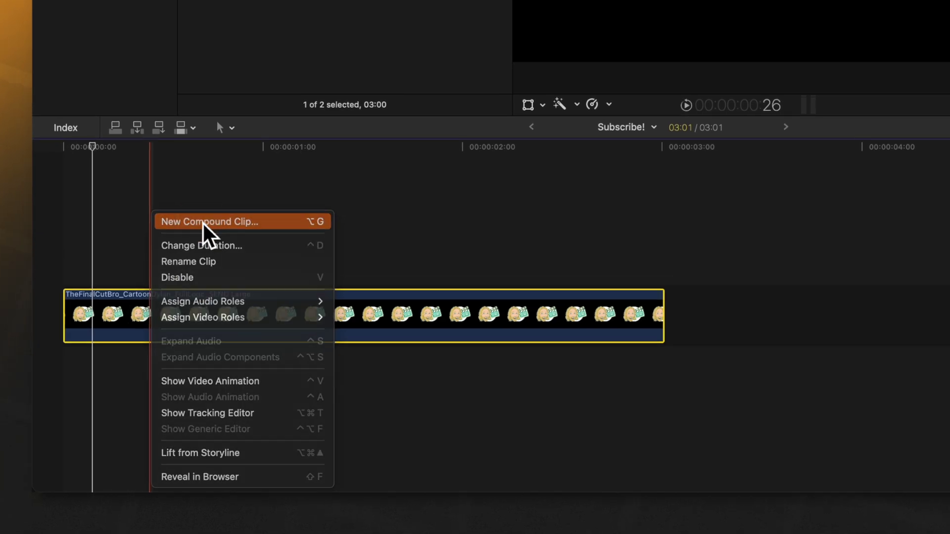
left_click(204, 223)
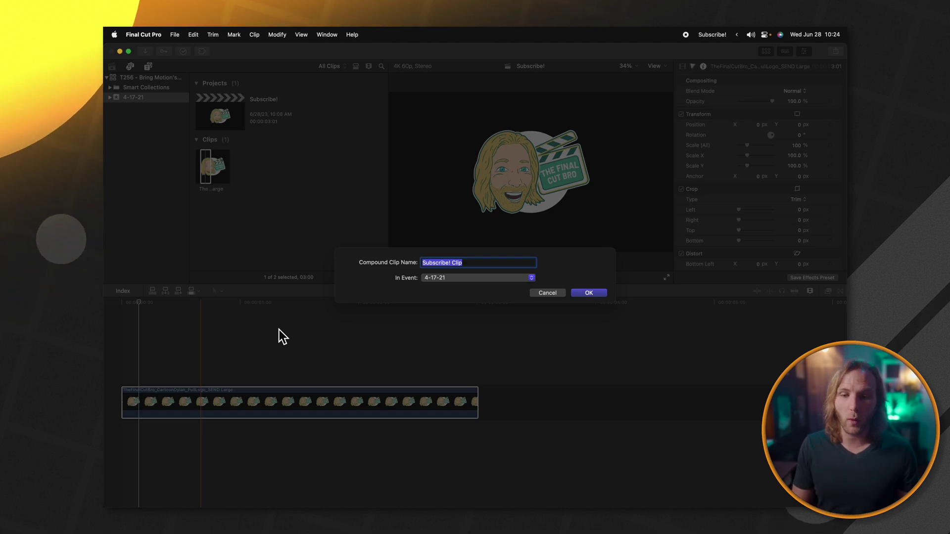
key("Return")
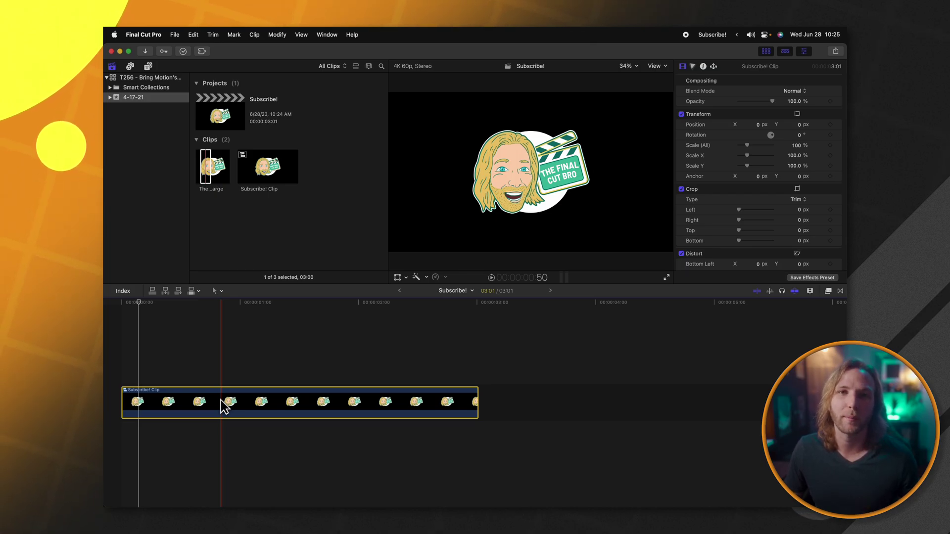
Step: Apply the Animator effect to the compound clip and position its start and end path points
left_click(828, 291)
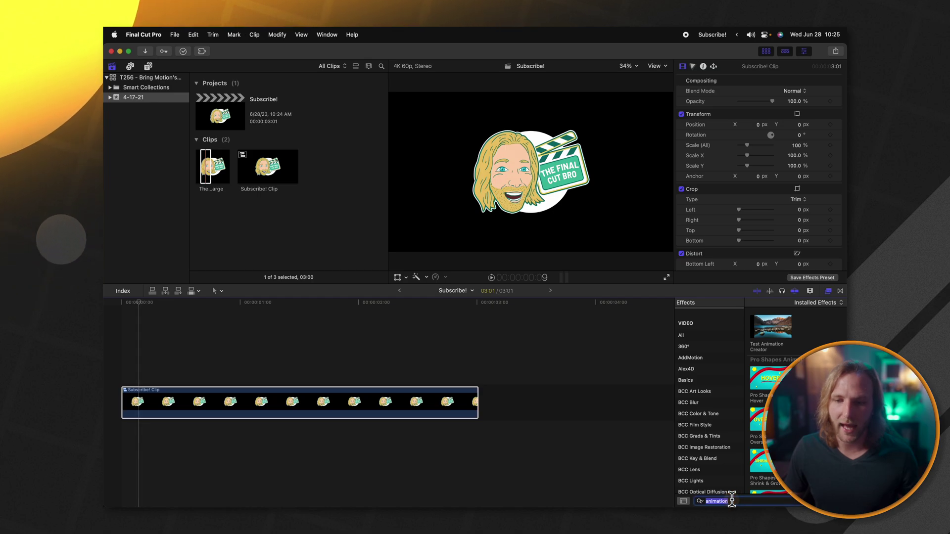
left_click_drag(770, 326, 215, 394)
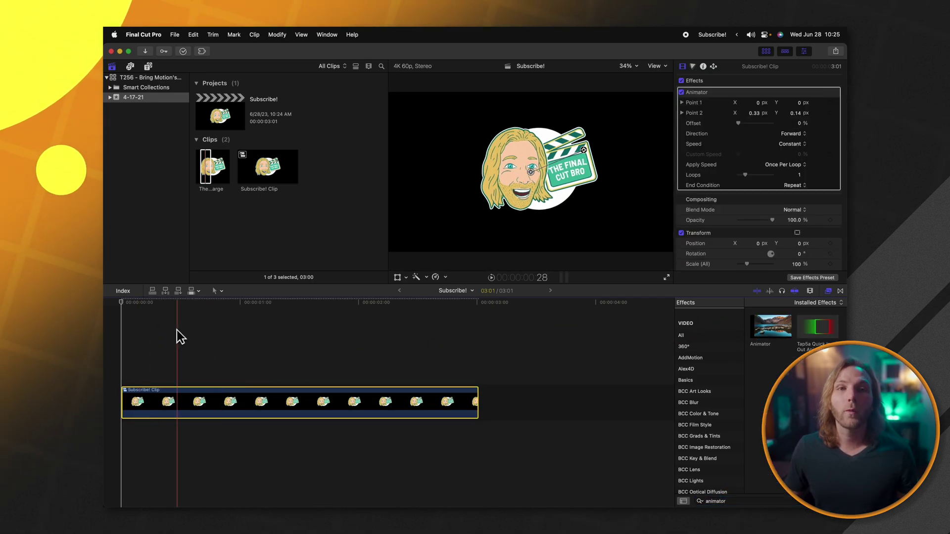
key("space")
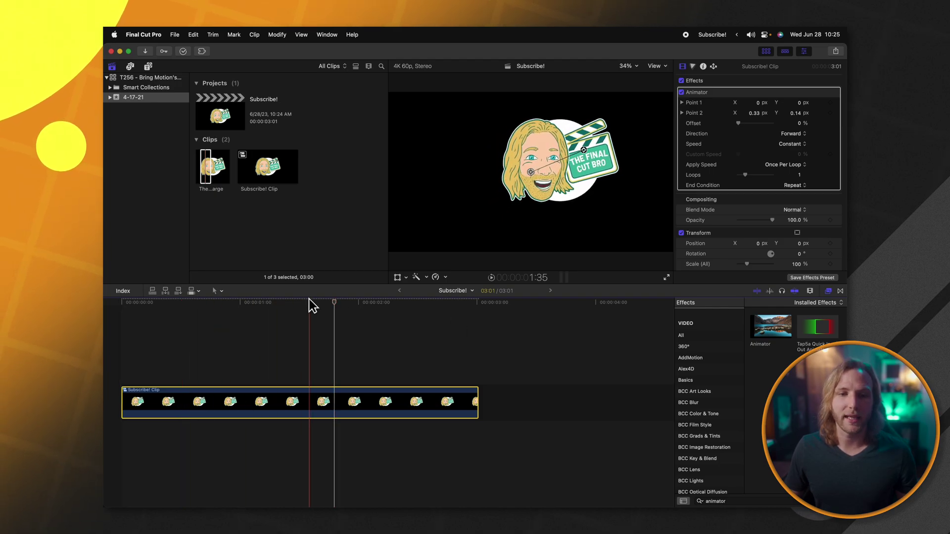
left_click_drag(581, 151, 618, 192)
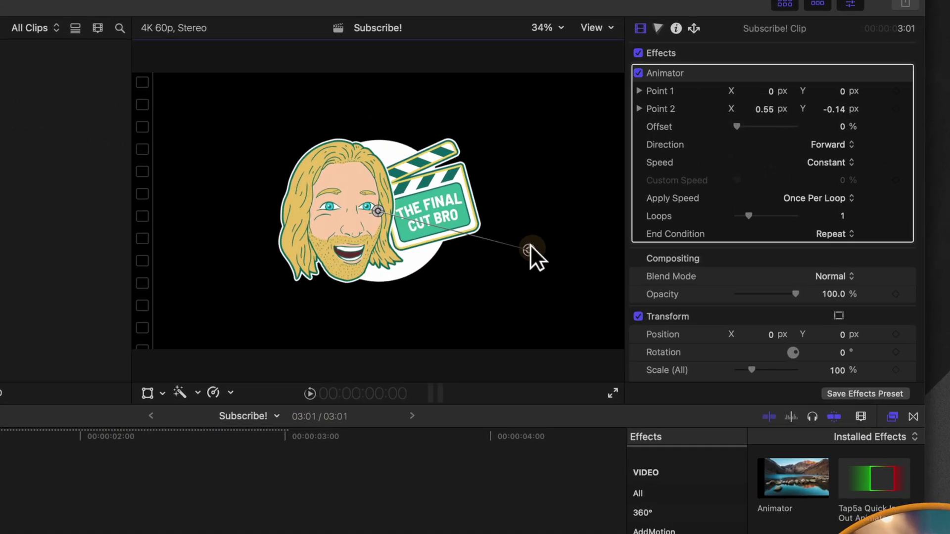
left_click_drag(528, 250, 528, 251)
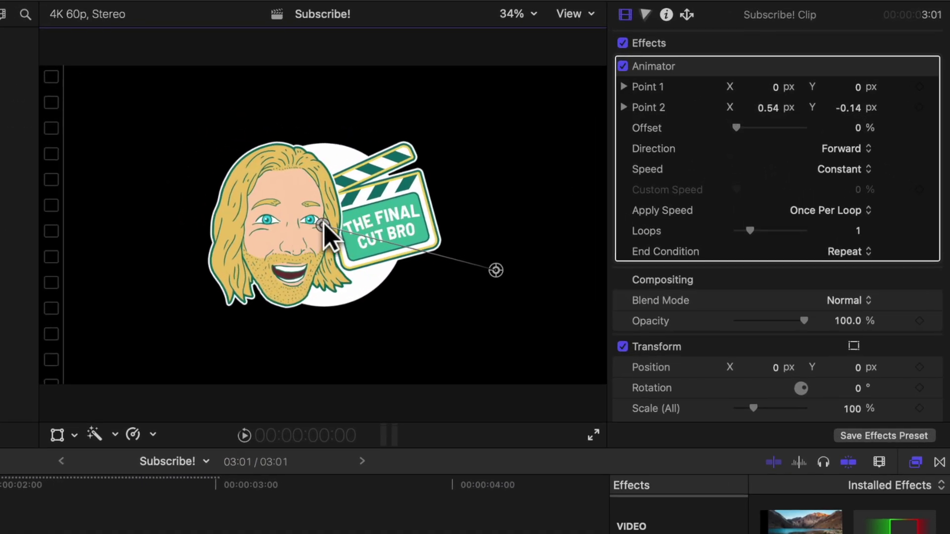
left_click_drag(378, 211, 257, 166)
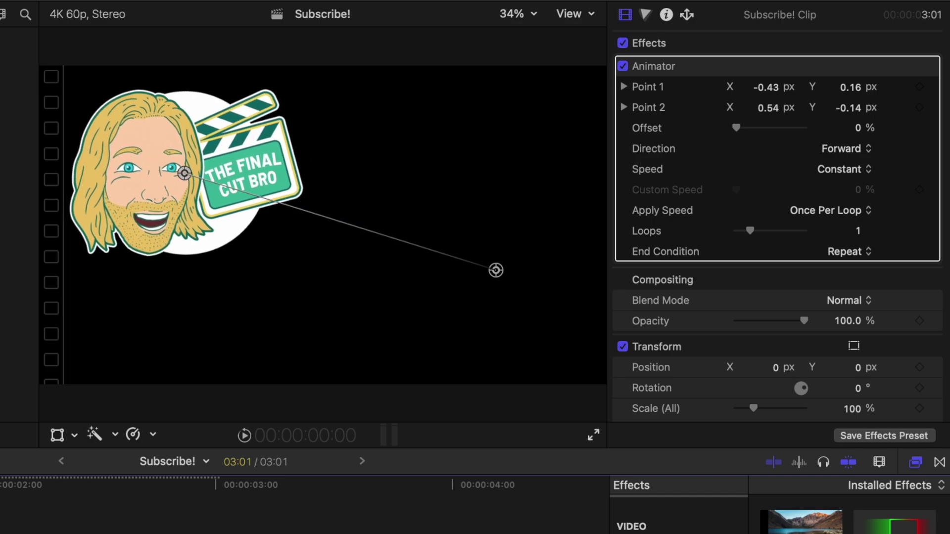
key("space")
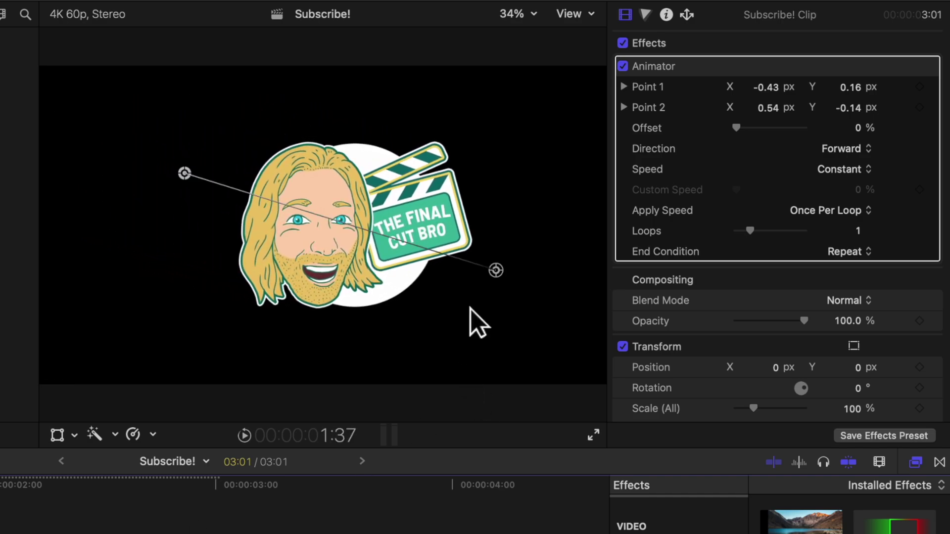
Step: Set the Animator Speed to Ease Both and play the result
left_click(839, 170)
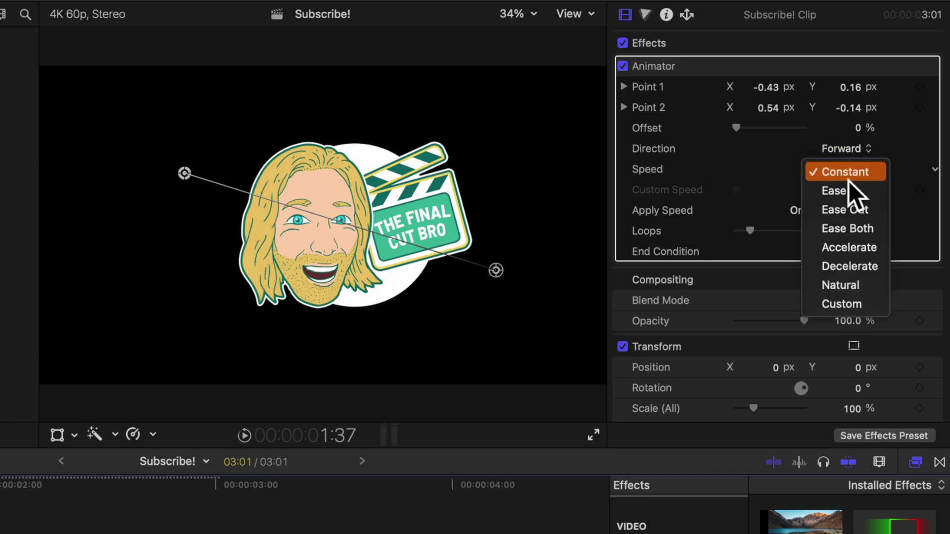
left_click(873, 234)
key("space")
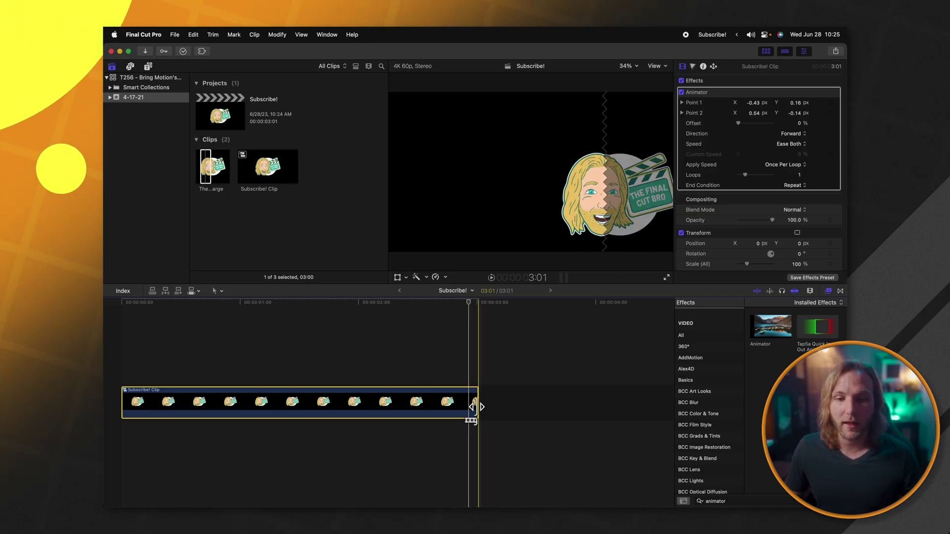
Step: Trim the clip to 1:15, duplicate it after the original, and set the copy's Loops to 0
left_click_drag(473, 407, 268, 407)
key("space")
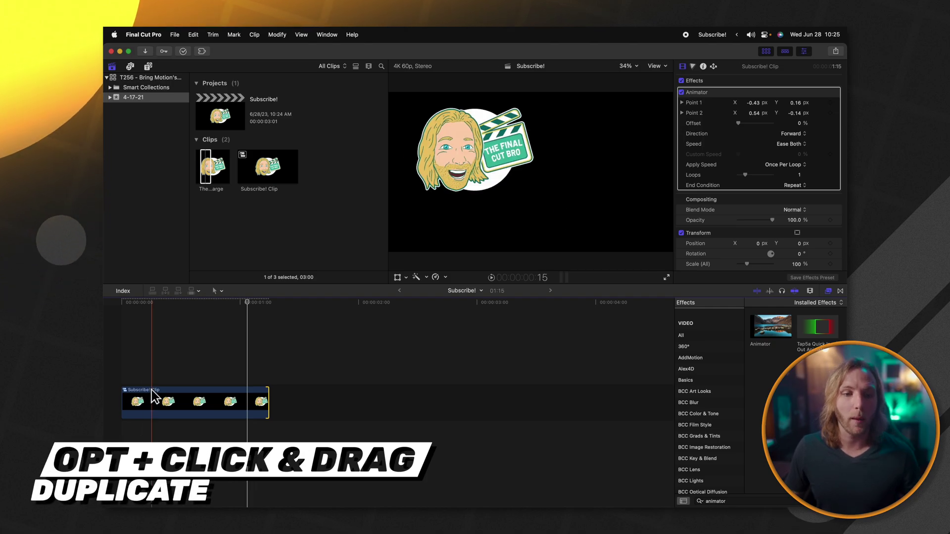
left_click_drag(153, 396, 312, 399)
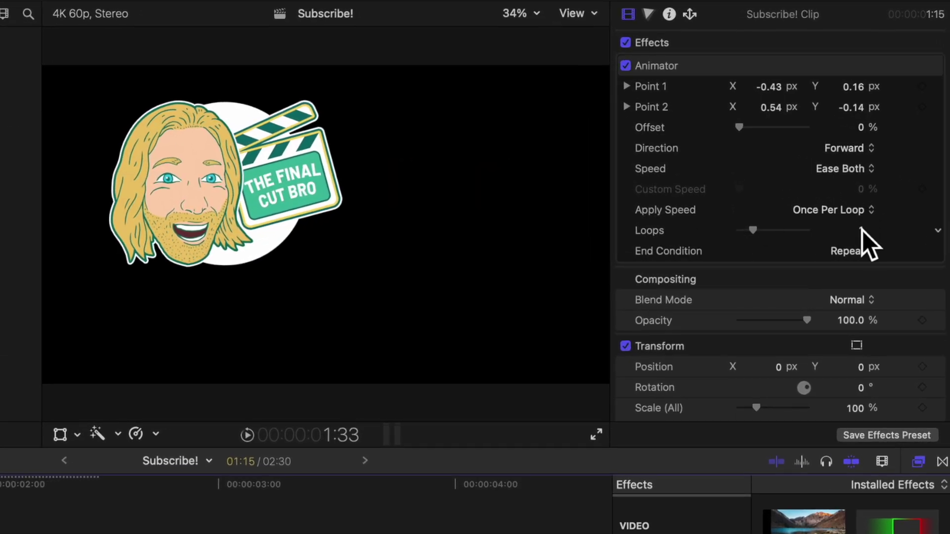
left_click(863, 231)
type("0")
key("Return")
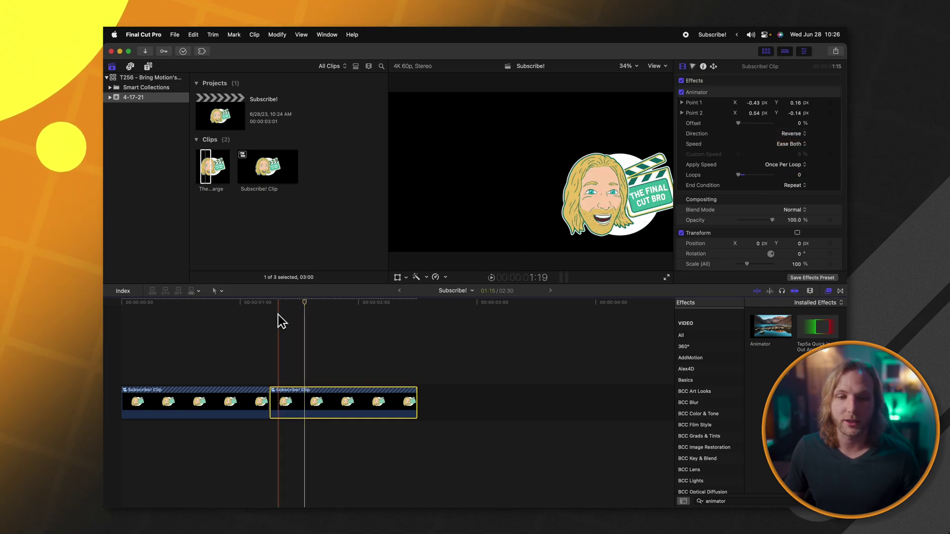
key("space")
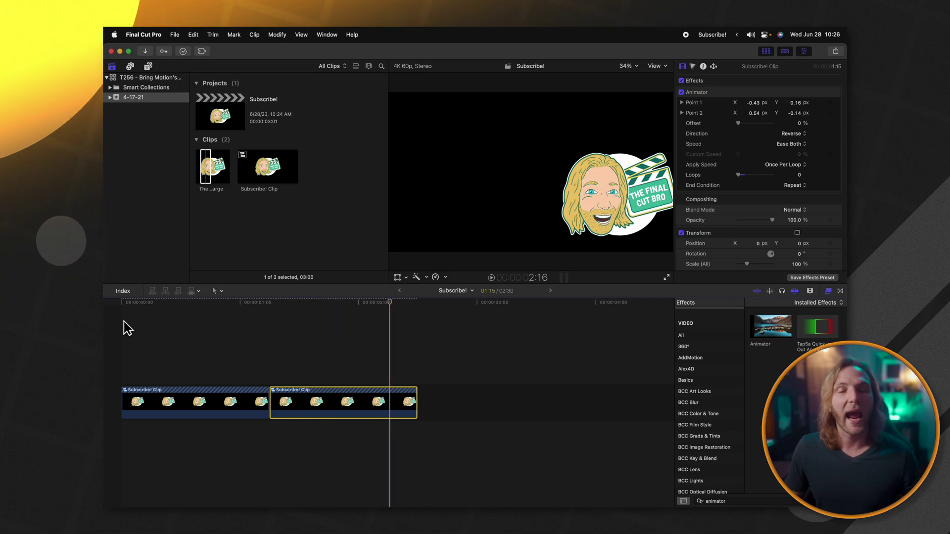
Step: Duplicate the clip to the storyline's end, set its Animator Loops to 1, and preview it
left_click_drag(360, 410, 508, 408)
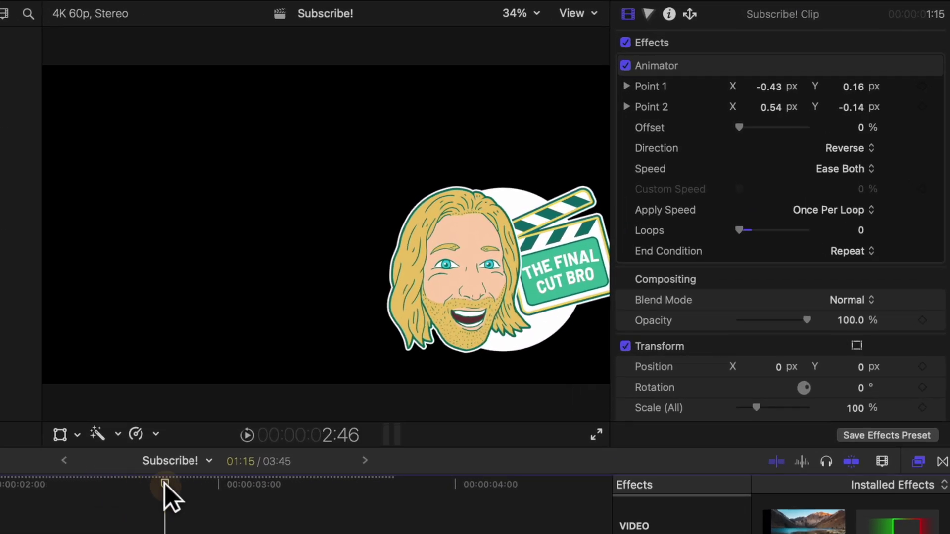
left_click(683, 92)
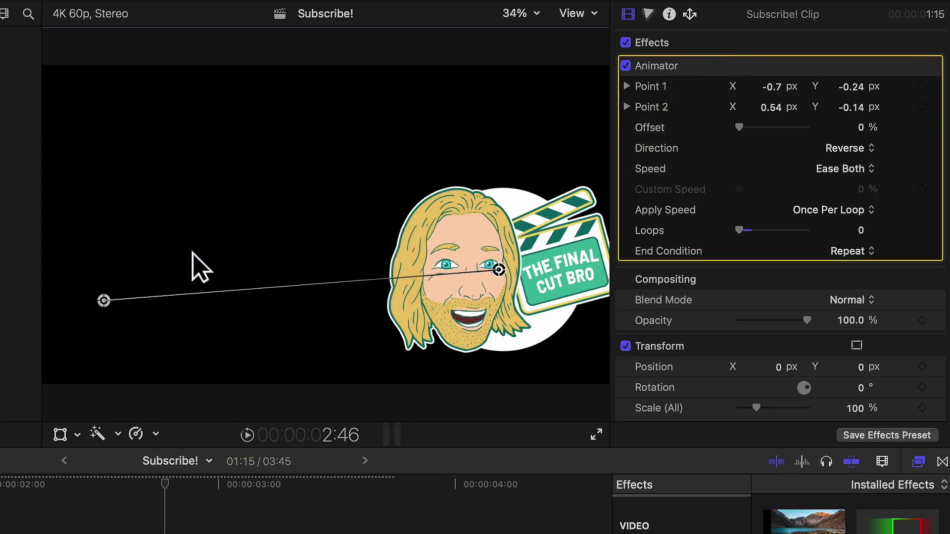
left_click(868, 235)
type("1")
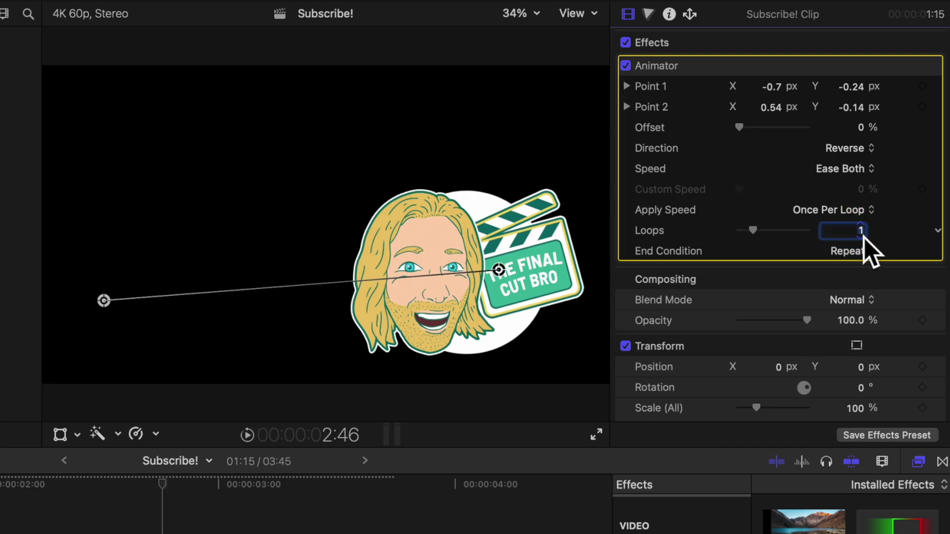
key("Return")
key("j")
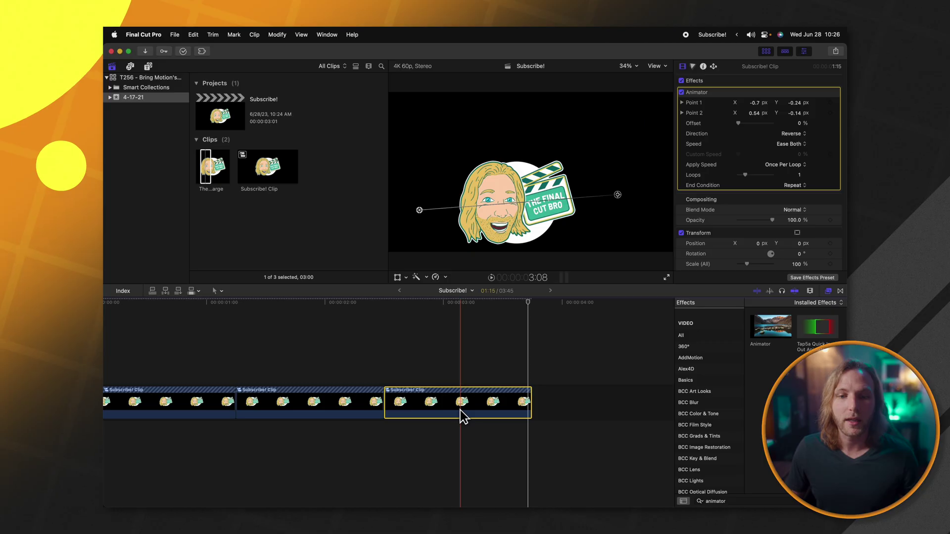
Step: Add a fourth clip copy with a vertical Animator path above the logo, lengthened to 3:01
left_click_drag(462, 417, 569, 404)
scroll(551, 386, "right", 5)
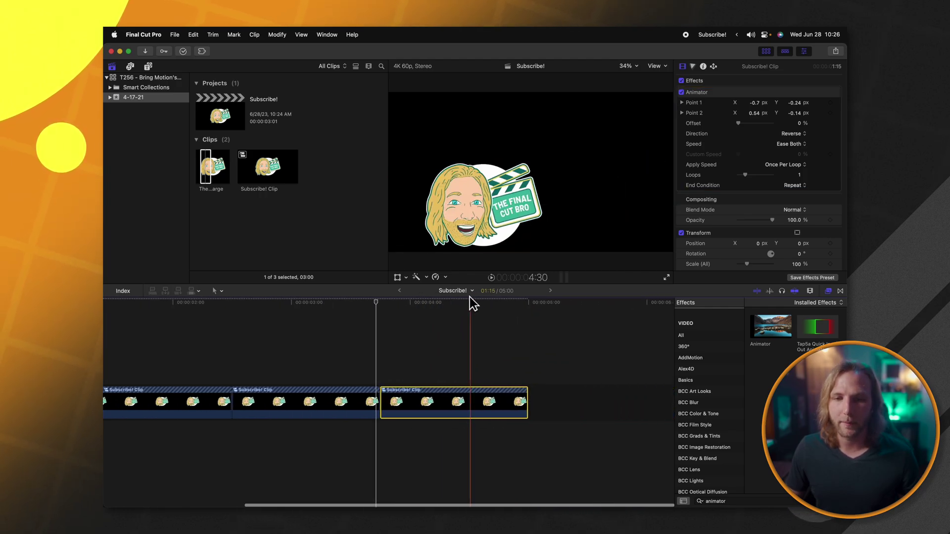
left_click(429, 302)
left_click(686, 106)
left_click_drag(419, 210, 558, 226)
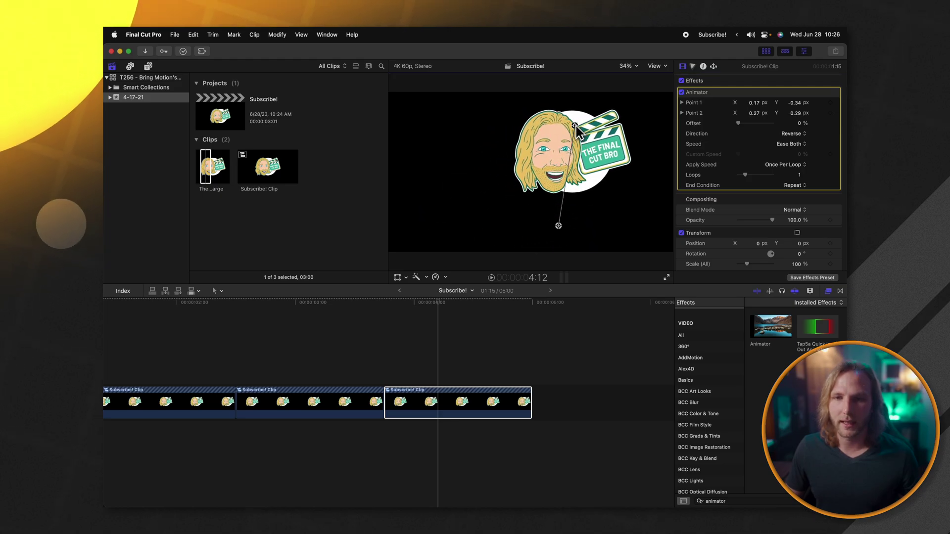
left_click_drag(576, 126, 573, 129)
left_click(529, 402)
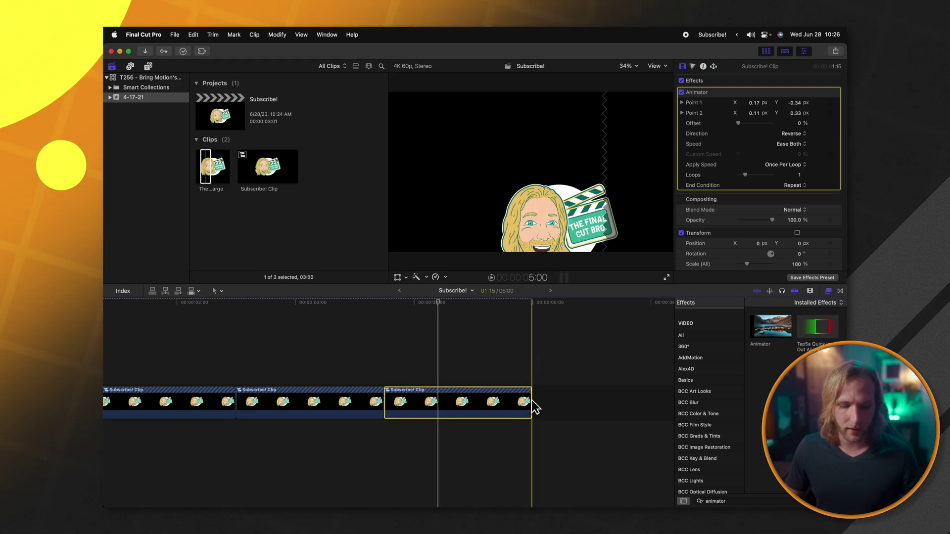
left_click_drag(532, 407, 625, 408)
key("space")
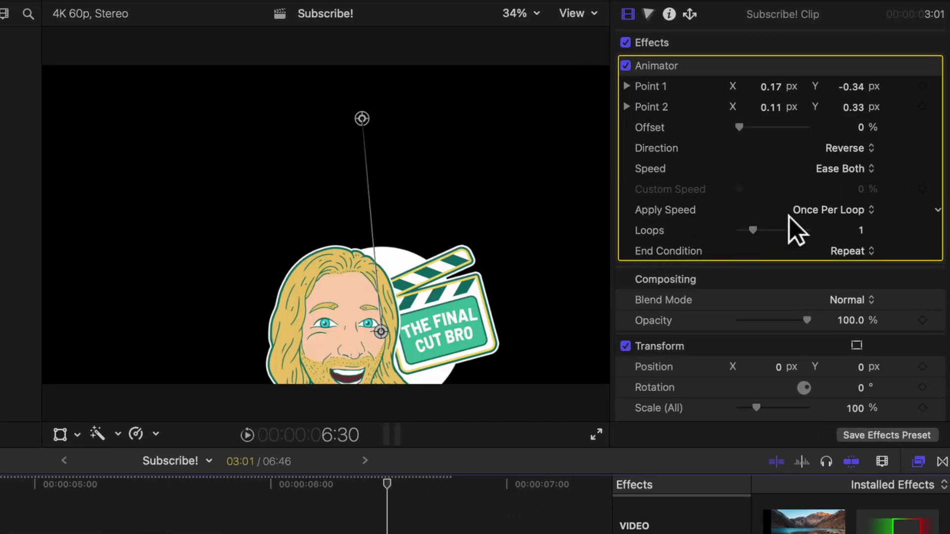
Step: Set Animator Loops to 5, End Condition Ping-Pong, and Apply Speed Over Entire Duration
left_click(861, 231)
type("5")
key("Return")
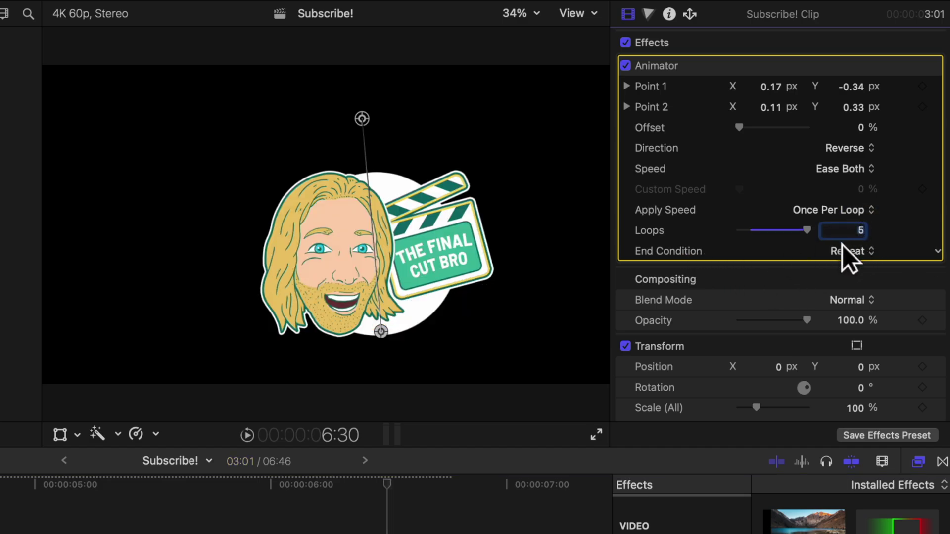
left_click(851, 274)
key("/")
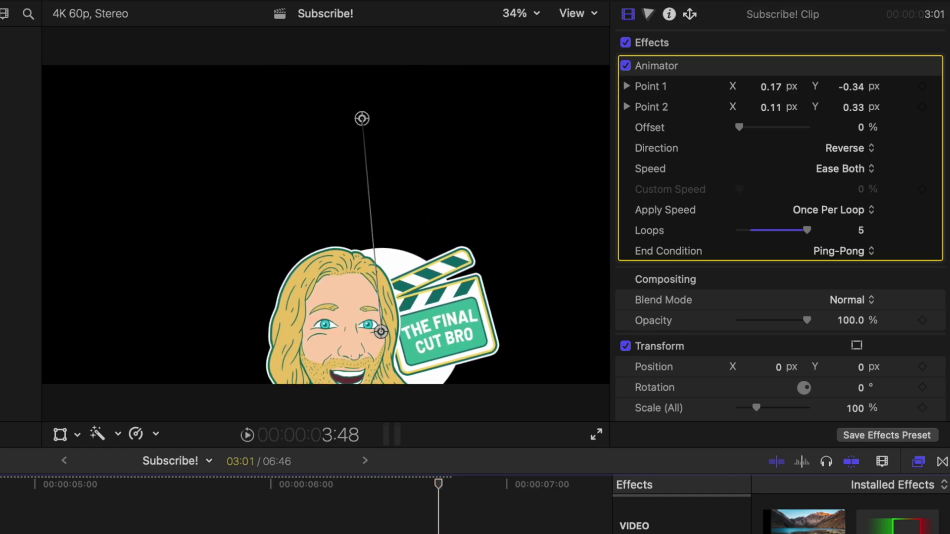
left_click(835, 209)
left_click(835, 232)
key("/")
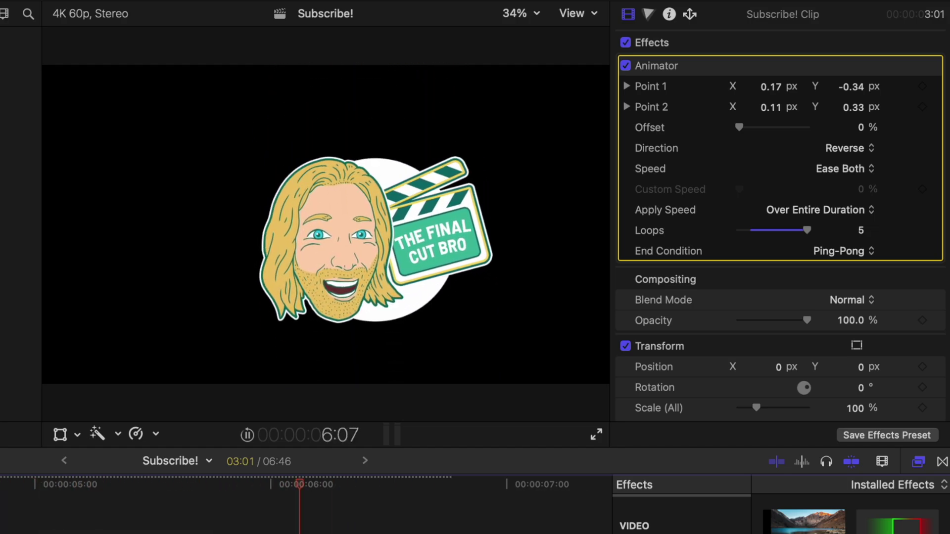
key("space")
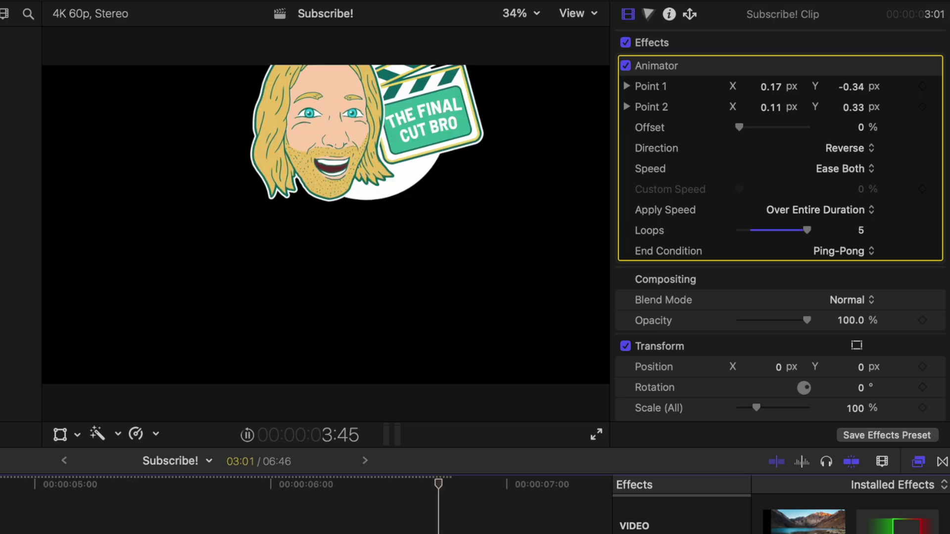